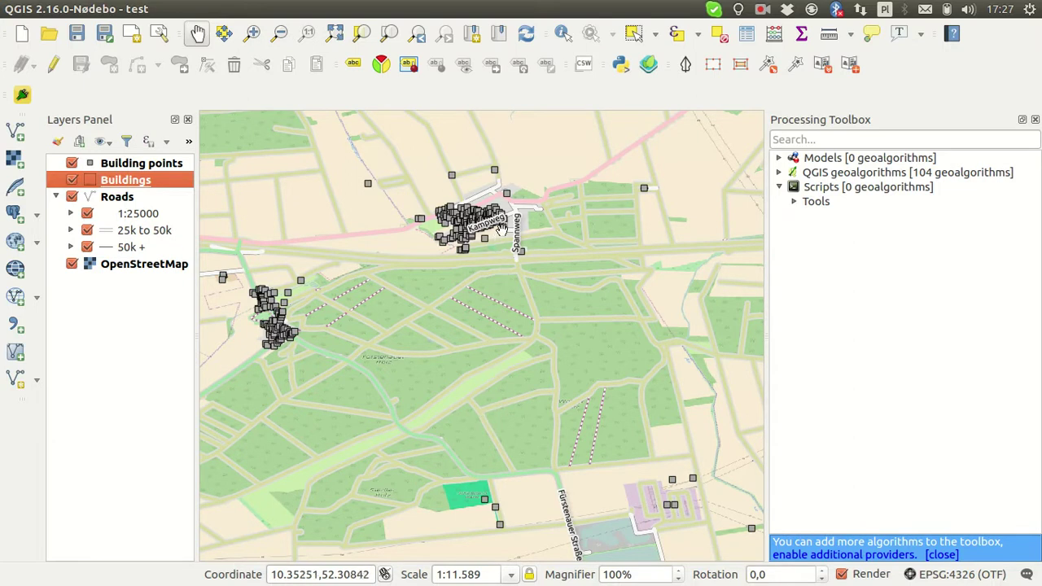
# Switch to Chromium and open the collections/test_collection folder of the qgis_resources_data repository on GitHub.
pyautogui.press('super')
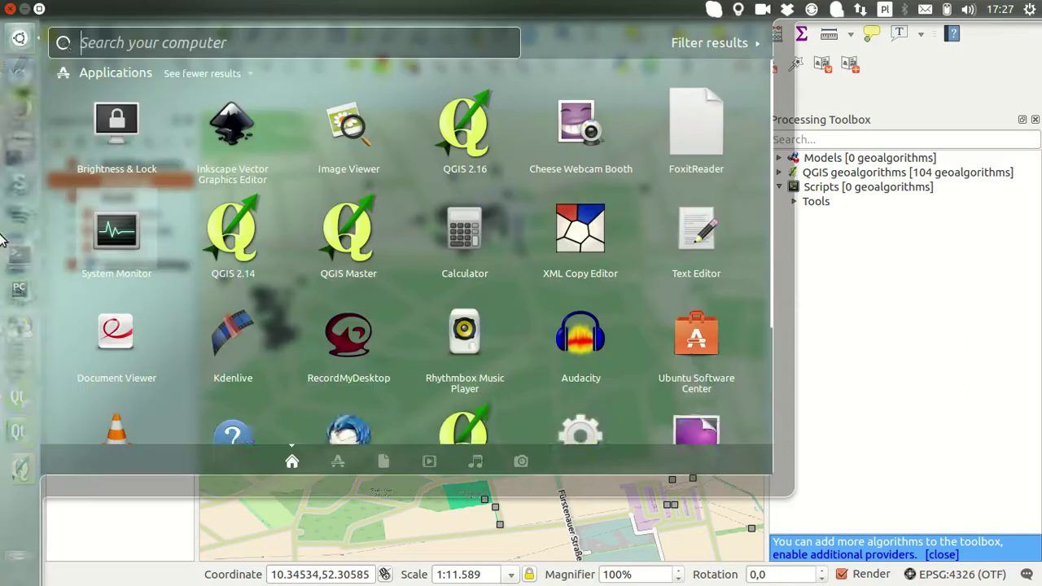
pyautogui.click(22, 76)
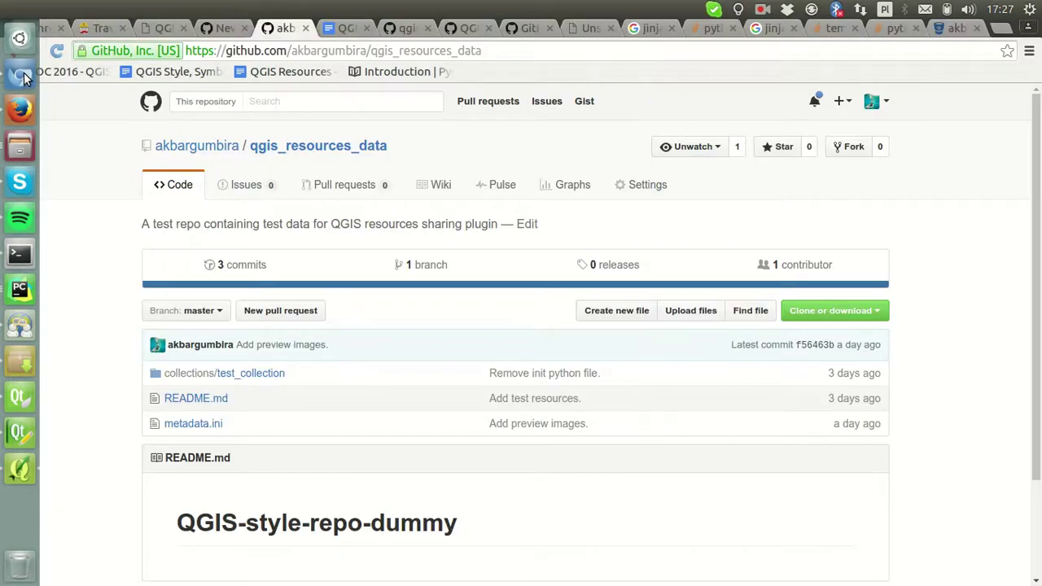
pyautogui.click(297, 145)
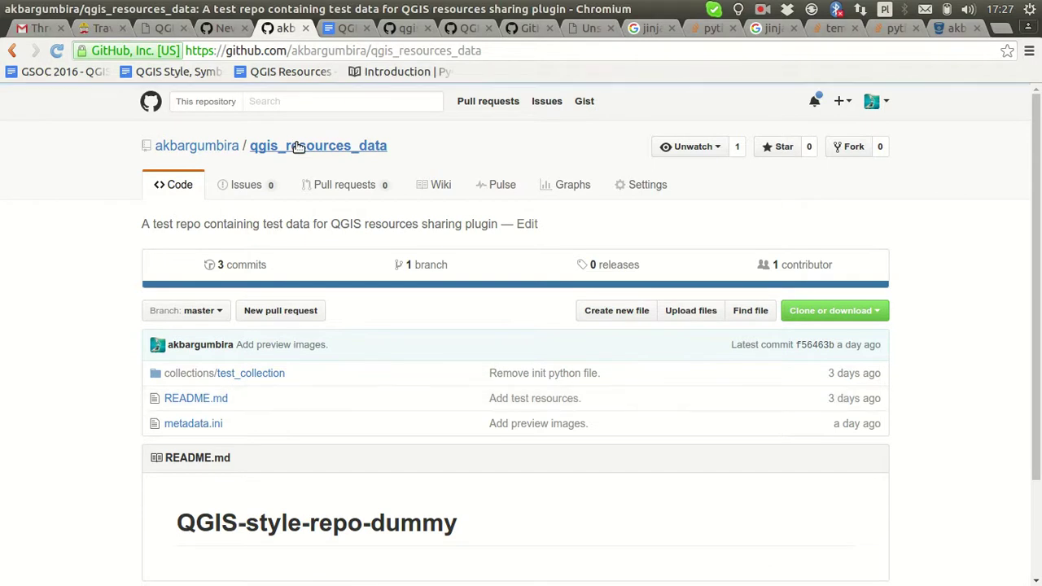
pyautogui.click(248, 378)
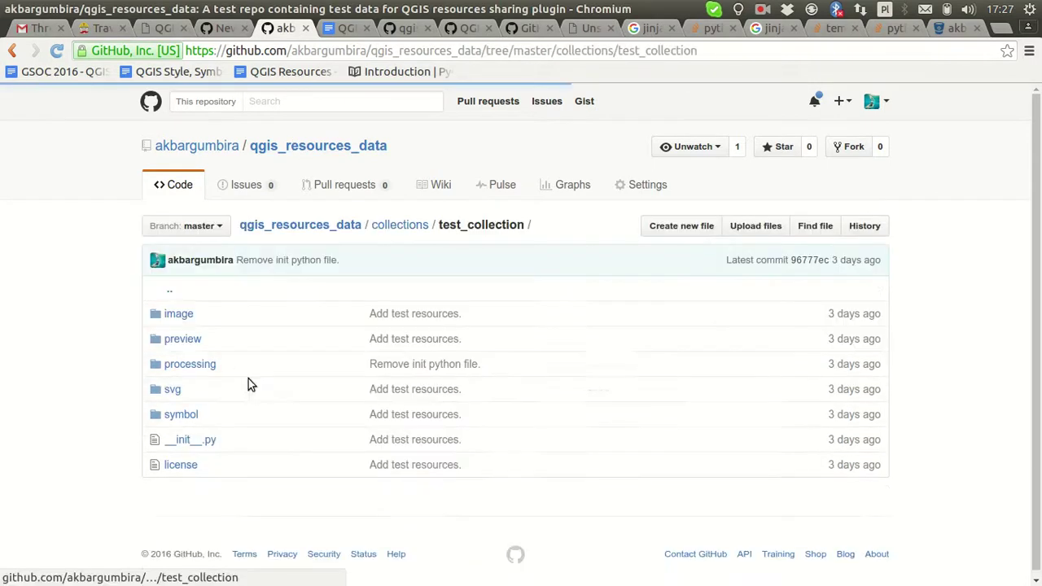
# Examine the contents of the image, processing, svg and symbol folders in test_collection, ending back at the test_collection folder.
pyautogui.click(180, 313)
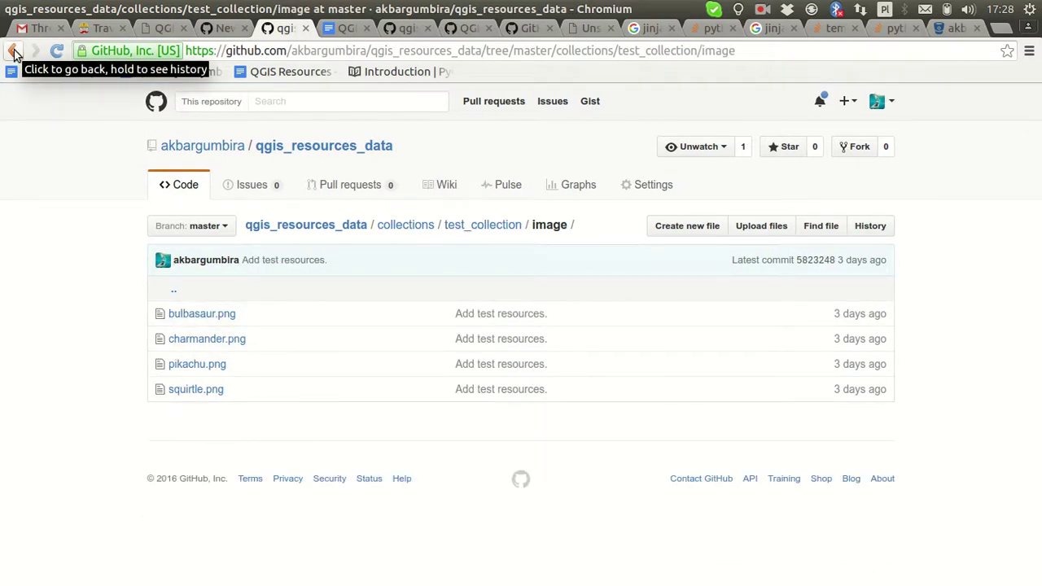
pyautogui.click(14, 53)
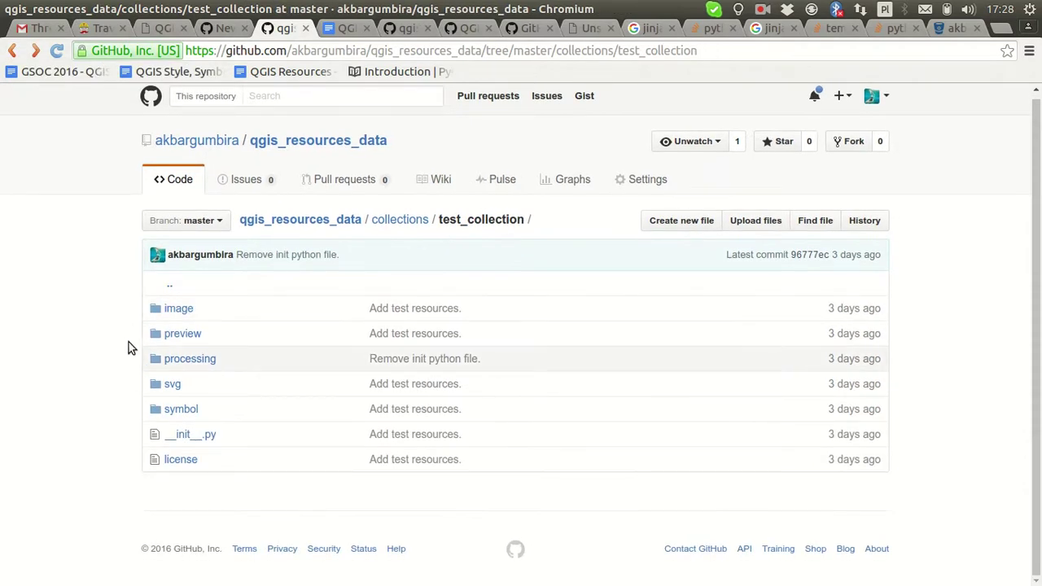
pyautogui.click(216, 364)
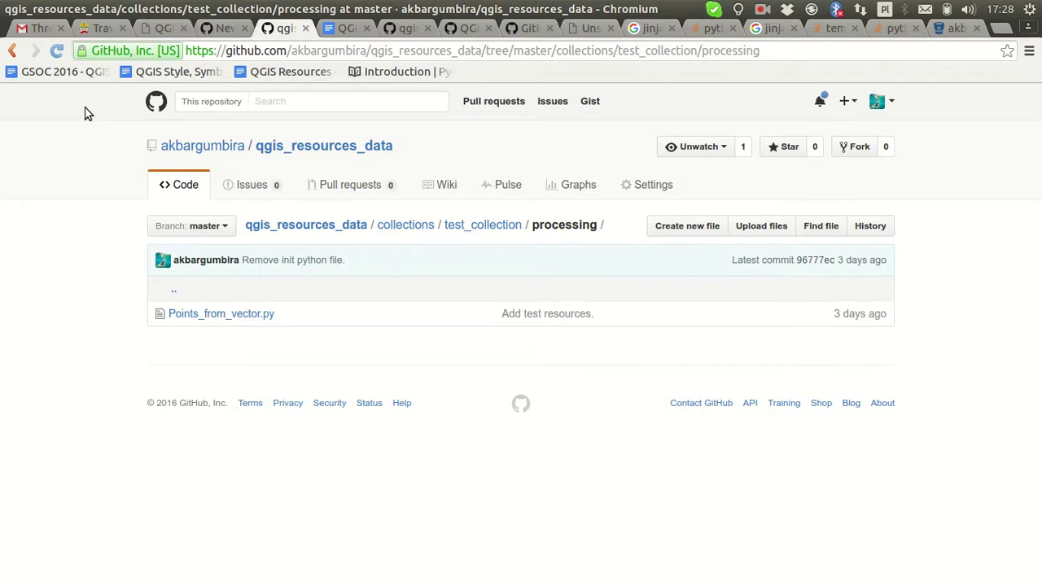
pyautogui.click(12, 51)
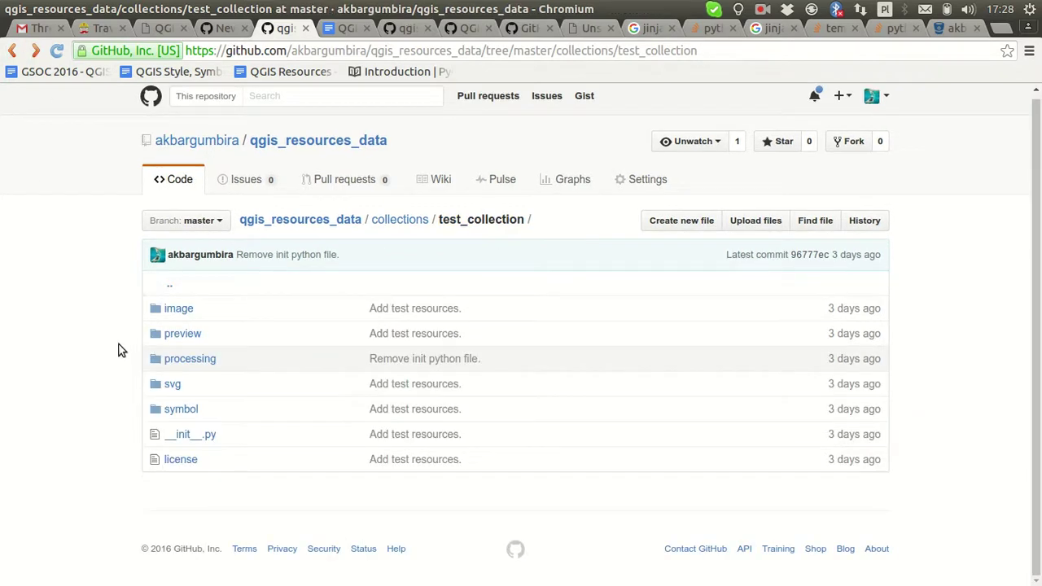
pyautogui.click(172, 386)
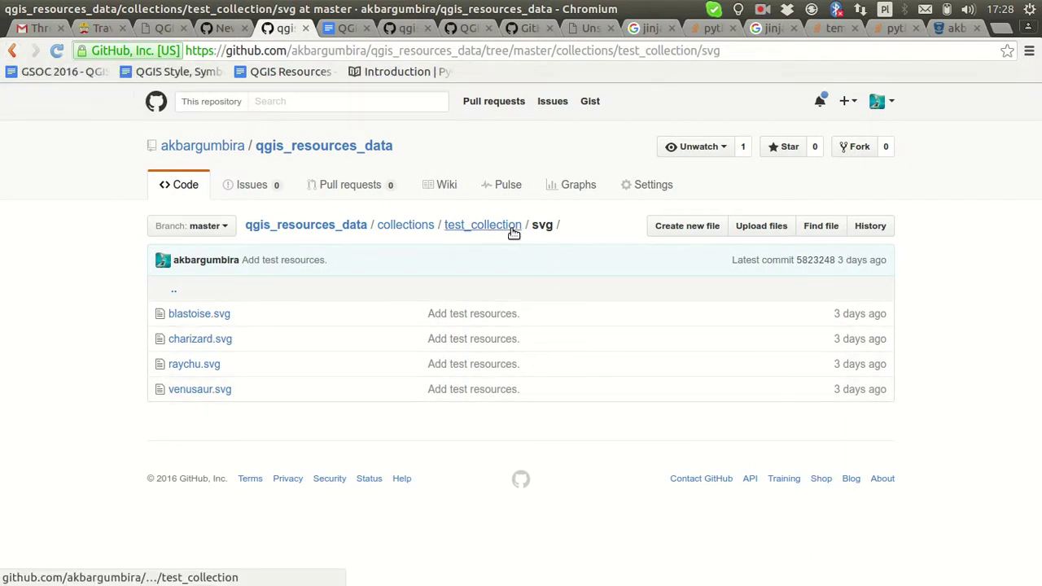
pyautogui.click(13, 50)
pyautogui.click(189, 412)
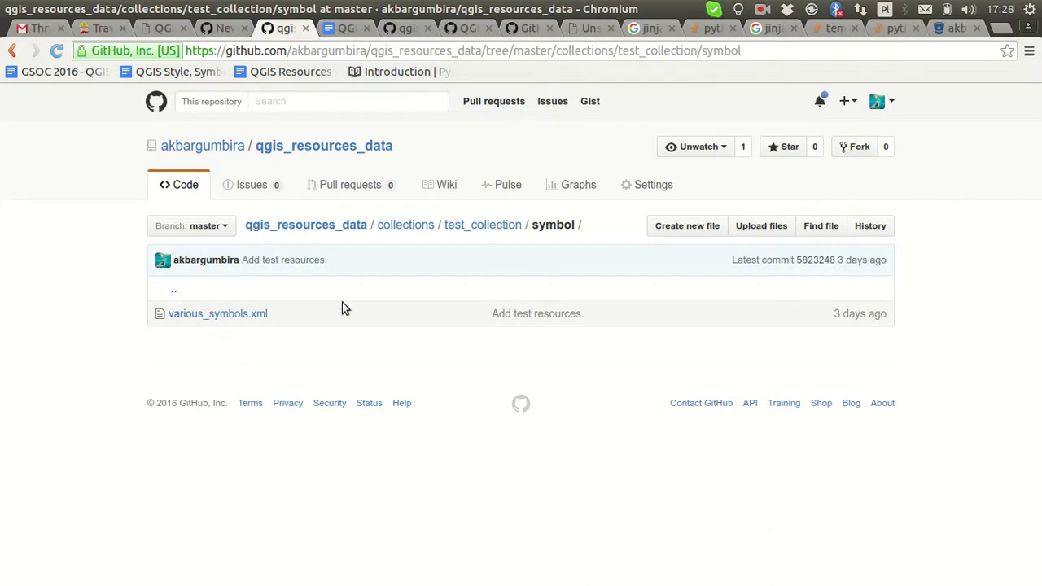
pyautogui.click(457, 232)
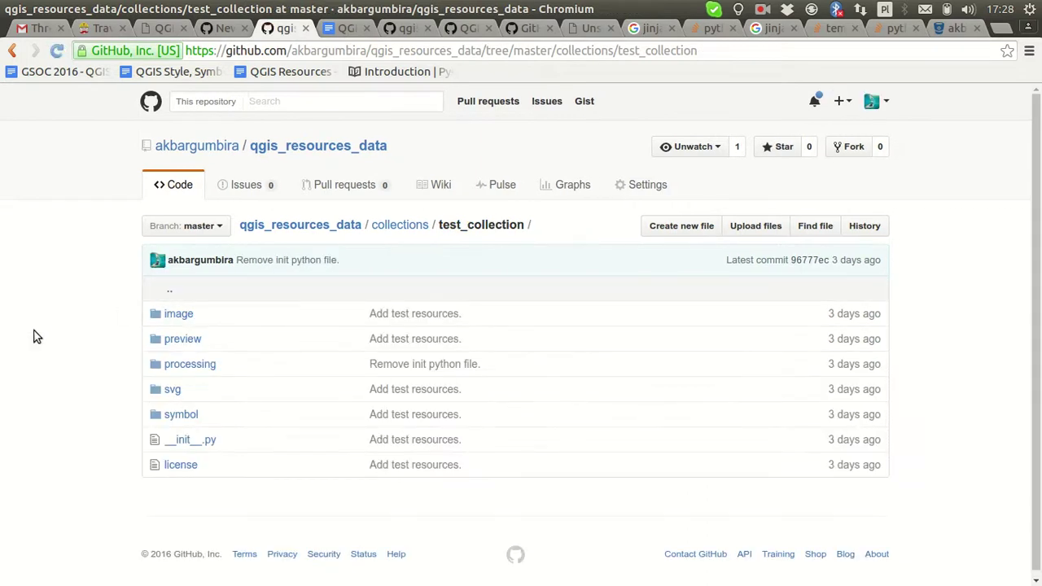
# Switch to QGIS, open the Symbology Sharing plugin, and view its installed collections and all available collections.
pyautogui.hotkey('alt', 'Tab')
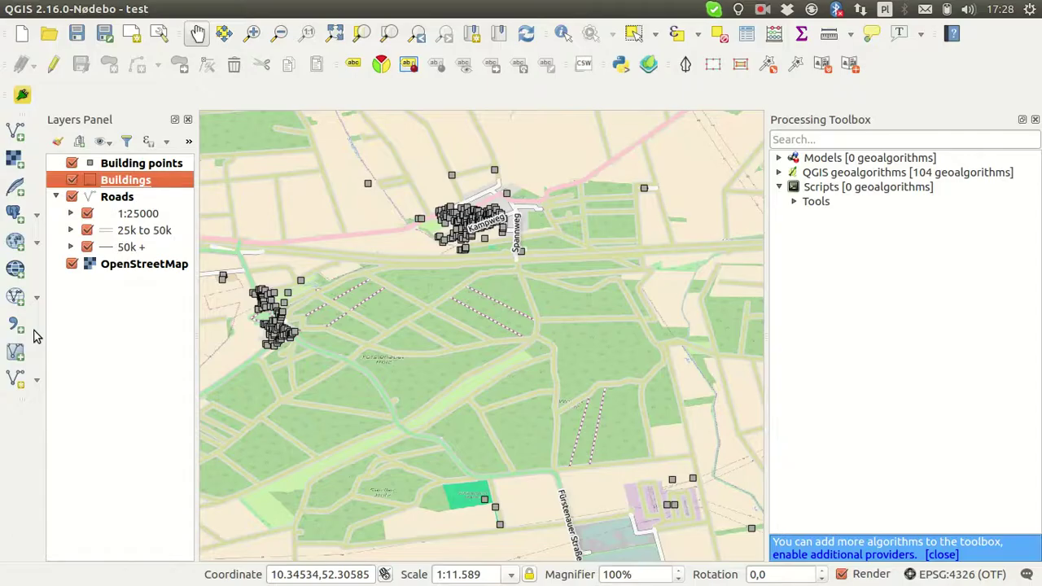
pyautogui.click(22, 94)
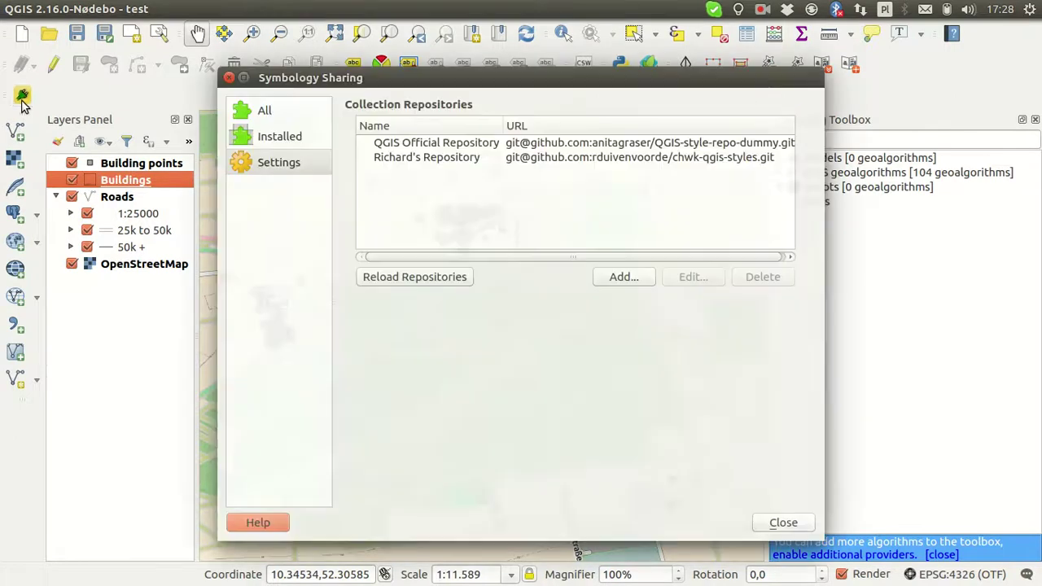
pyautogui.moveTo(410, 86); pyautogui.dragTo(411, 92)
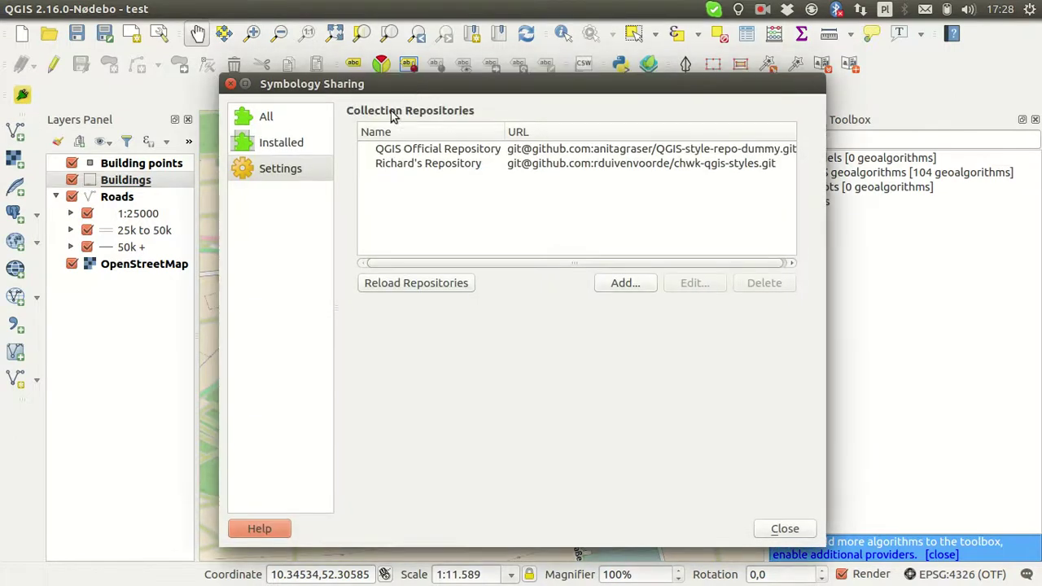
pyautogui.click(291, 138)
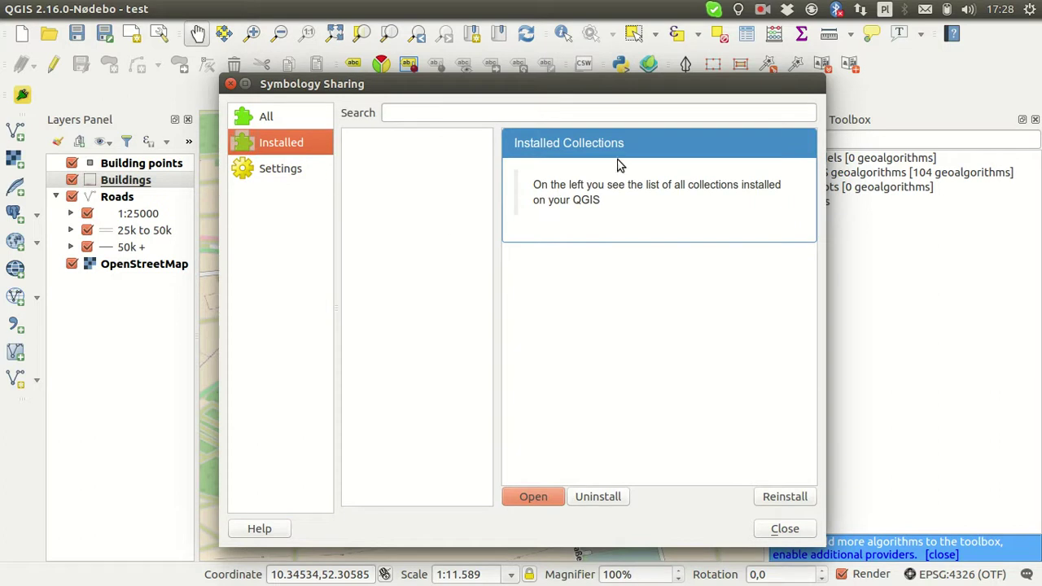
pyautogui.click(297, 118)
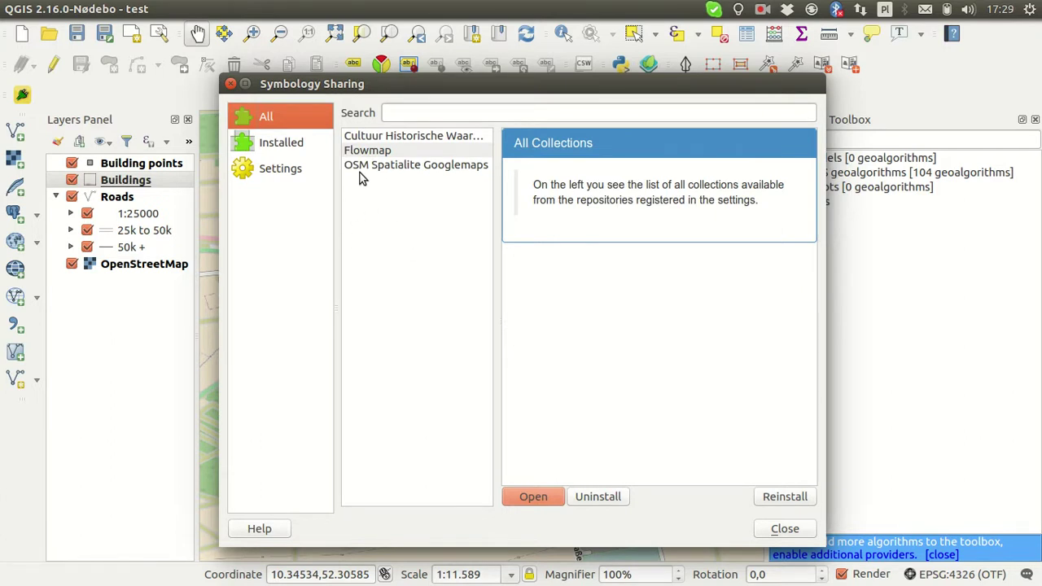
# Open the Symbology Sharing settings and examine both entries in the collection repositories list.
pyautogui.click(291, 173)
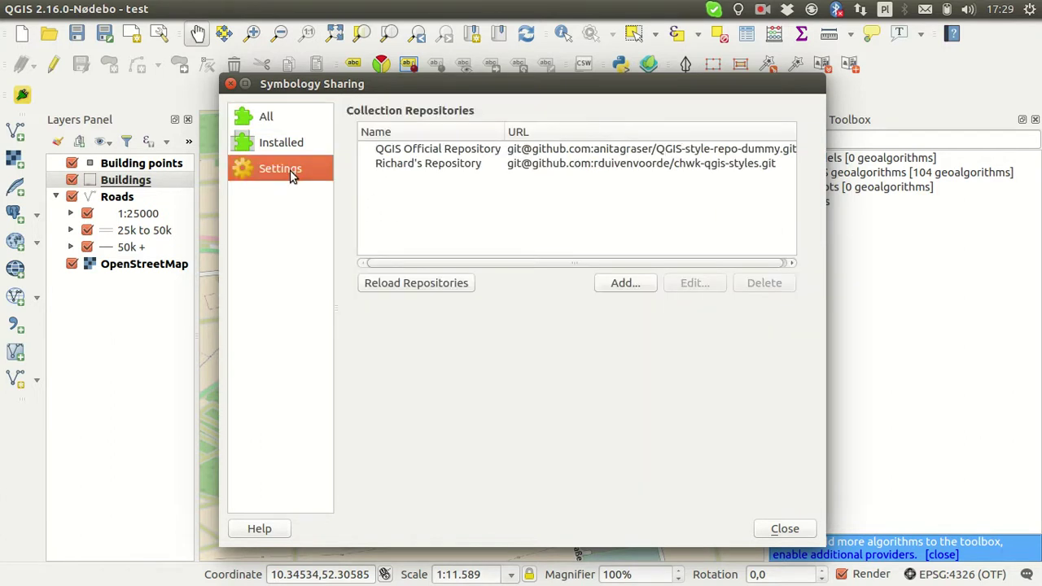
pyautogui.click(409, 150)
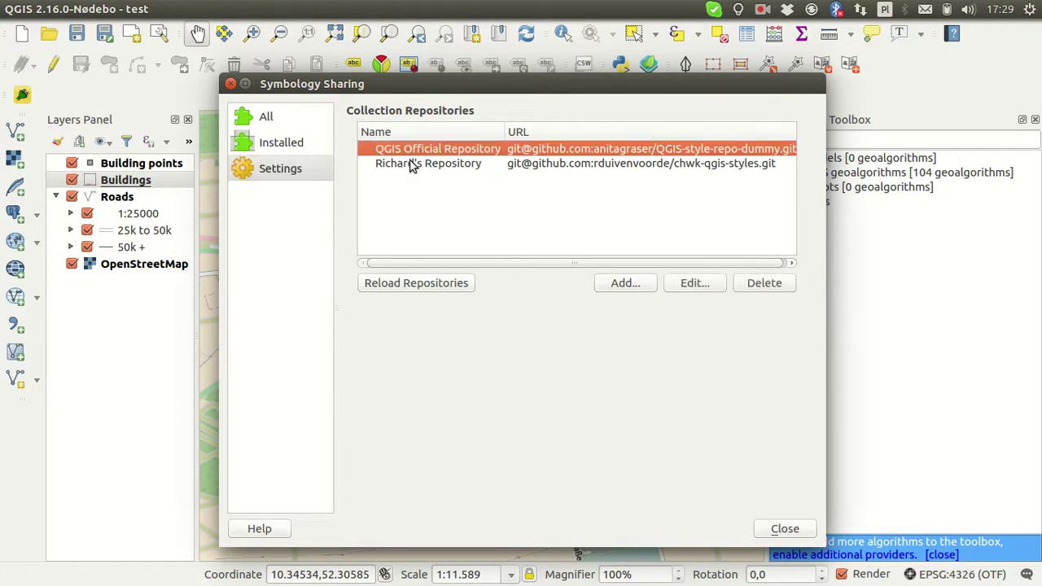
pyautogui.click(411, 164)
pyautogui.click(413, 147)
pyautogui.click(412, 166)
pyautogui.click(418, 153)
pyautogui.click(424, 166)
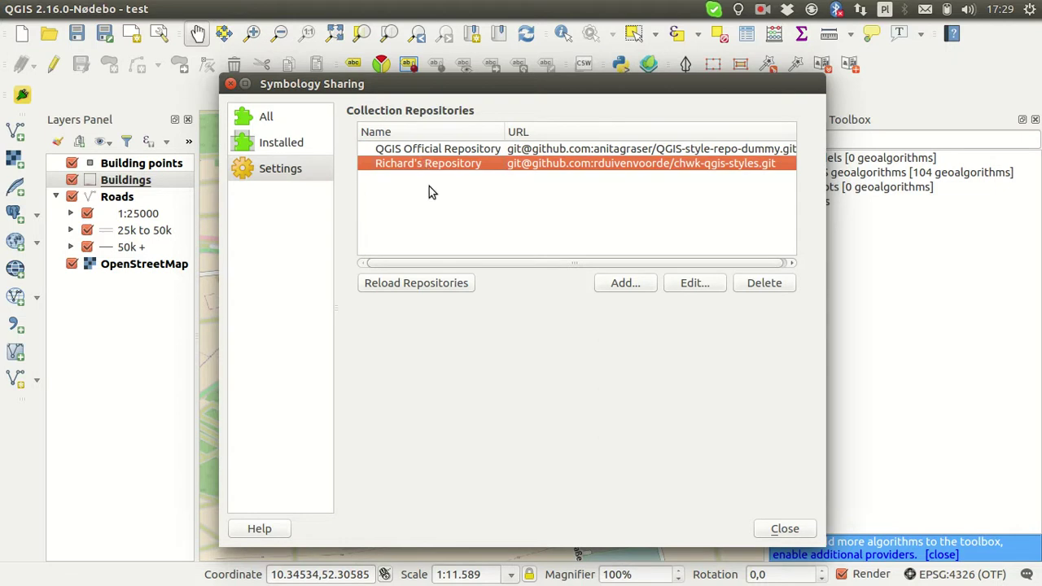
pyautogui.click(440, 149)
pyautogui.click(447, 159)
# Switch to Chromium, open the GitHub home page in a new tab, and go to the QGIS-style-repo-dummy repository.
pyautogui.press('super')
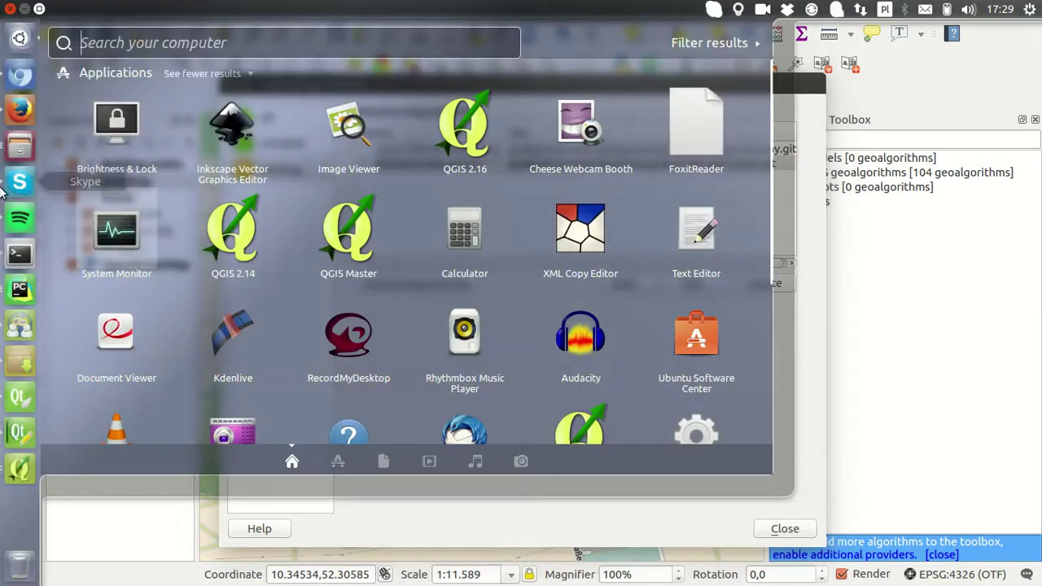
pyautogui.click(19, 75)
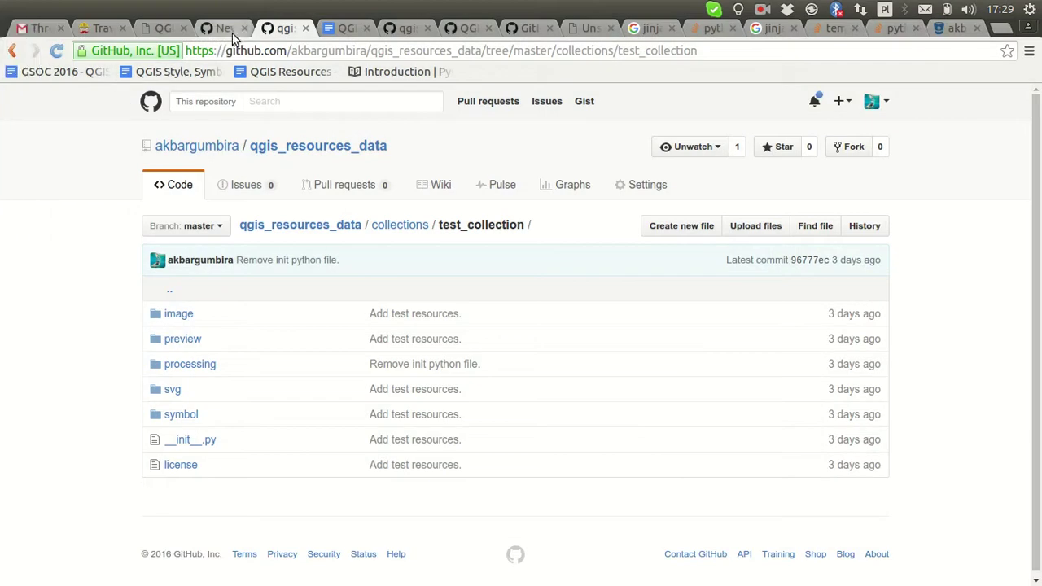
pyautogui.rightClick(143, 100)
pyautogui.click(149, 105)
pyautogui.click(311, 28)
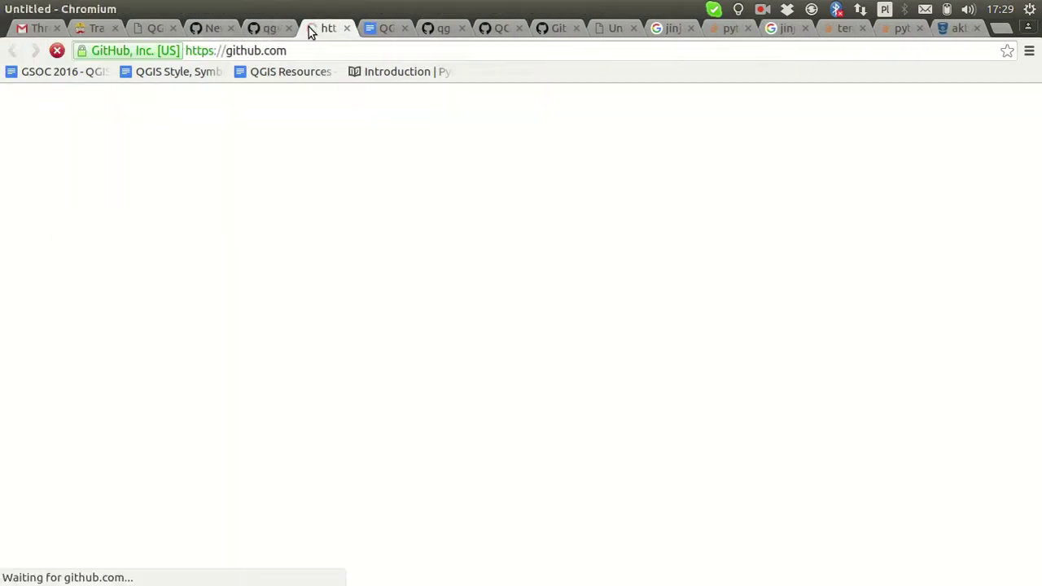
pyautogui.scroll(-3, 717, 416)
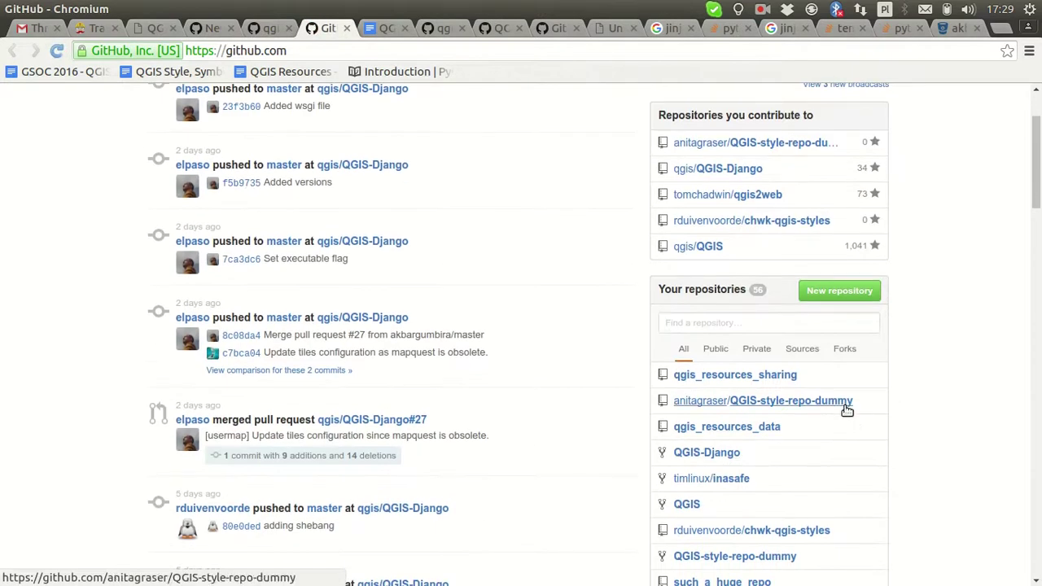
pyautogui.click(847, 407)
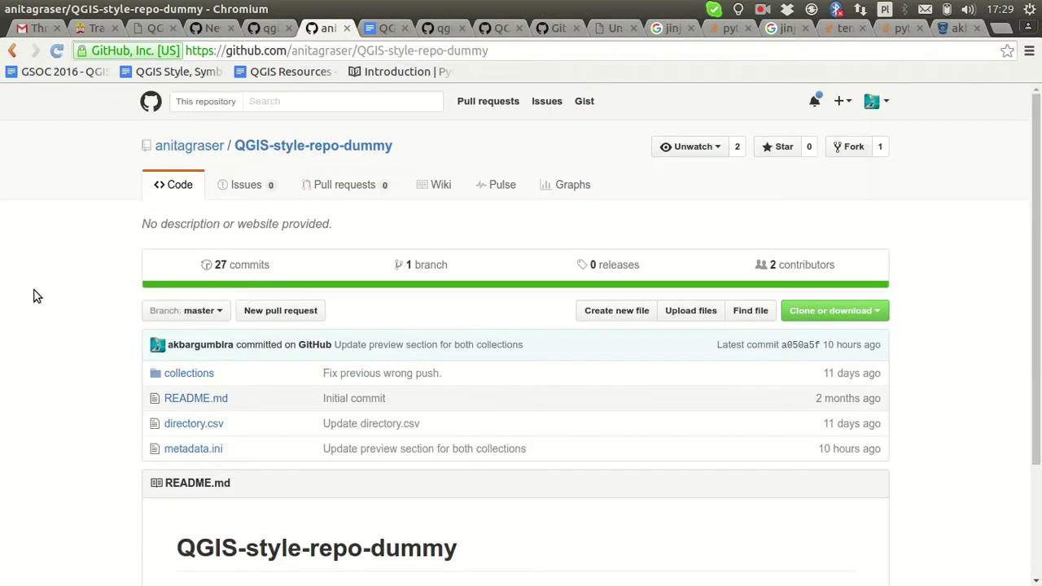
# Highlight the QGIS-style-repo-dummy repository title, clear the selection, and open the repository's directory.csv file.
pyautogui.moveTo(403, 148); pyautogui.dragTo(138, 145)
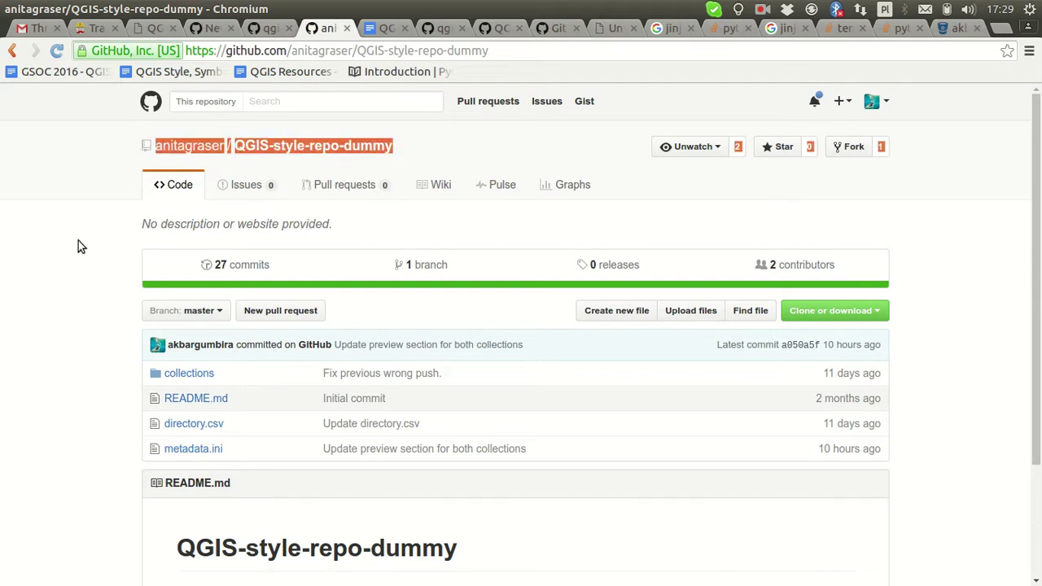
pyautogui.click(61, 295)
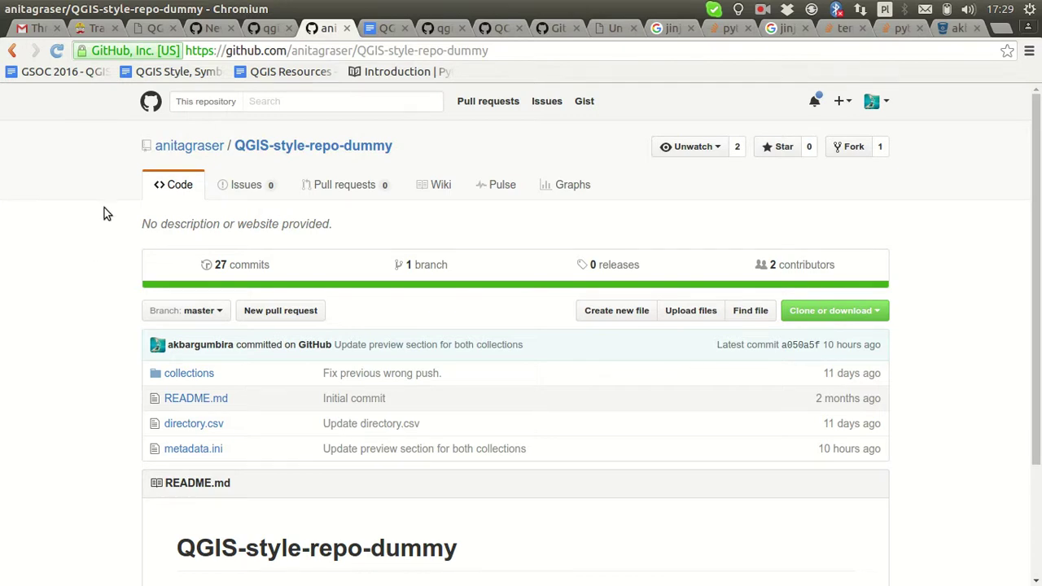
pyautogui.scroll(-2, 46, 302)
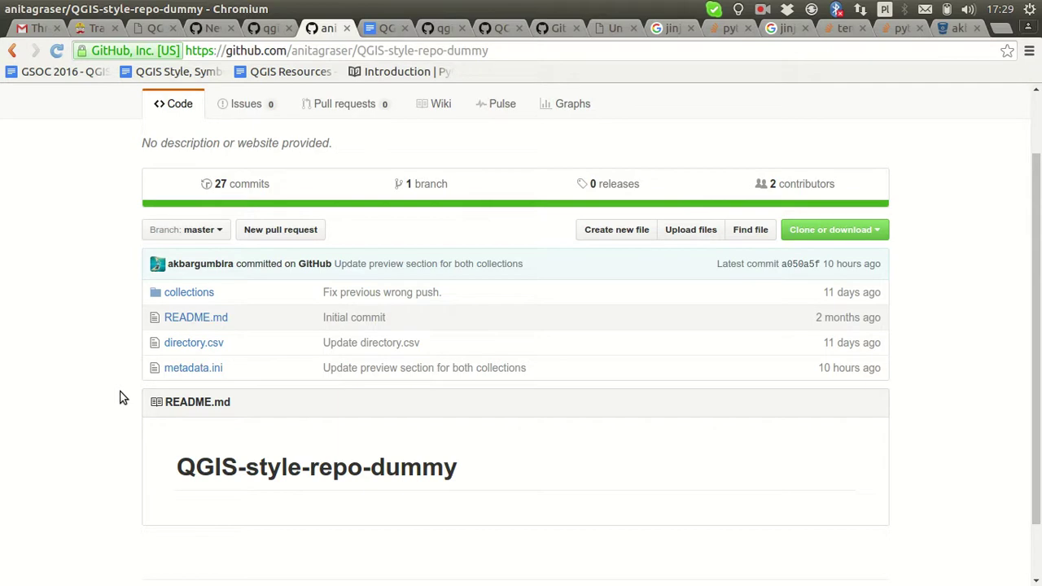
pyautogui.click(175, 345)
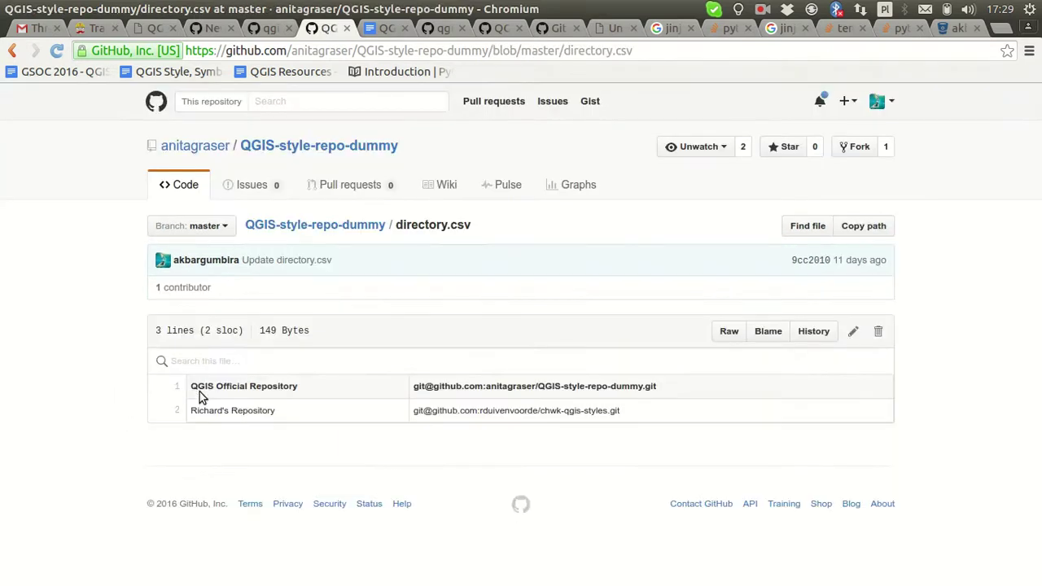
# Open directory.csv for editing, highlight the second entry's repository name and its URL, and cancel the edit.
pyautogui.click(855, 333)
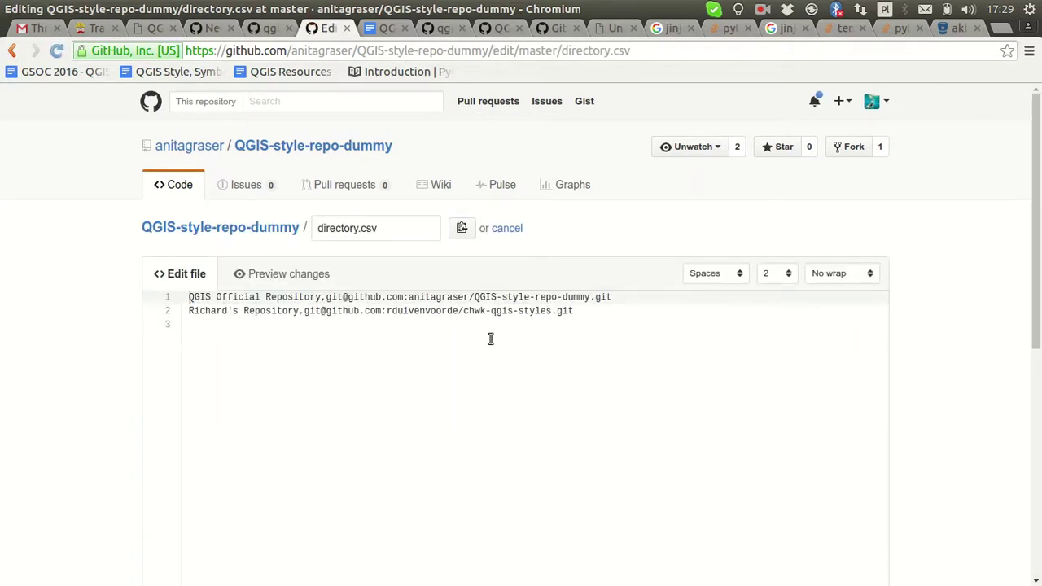
pyautogui.moveTo(301, 310); pyautogui.dragTo(157, 312)
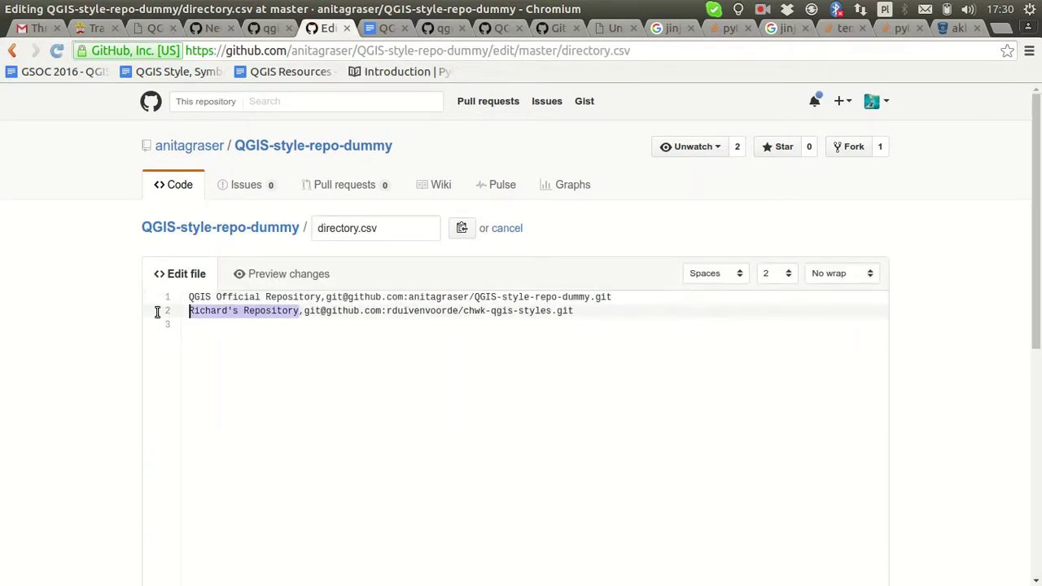
pyautogui.moveTo(304, 311); pyautogui.dragTo(577, 312)
pyautogui.scroll(-5, 917, 322)
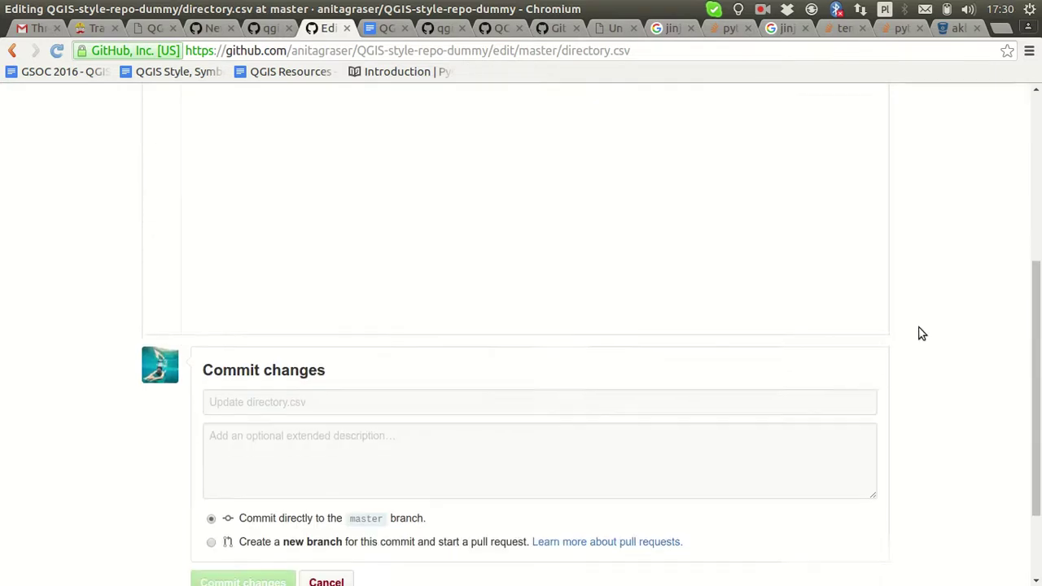
pyautogui.click(333, 472)
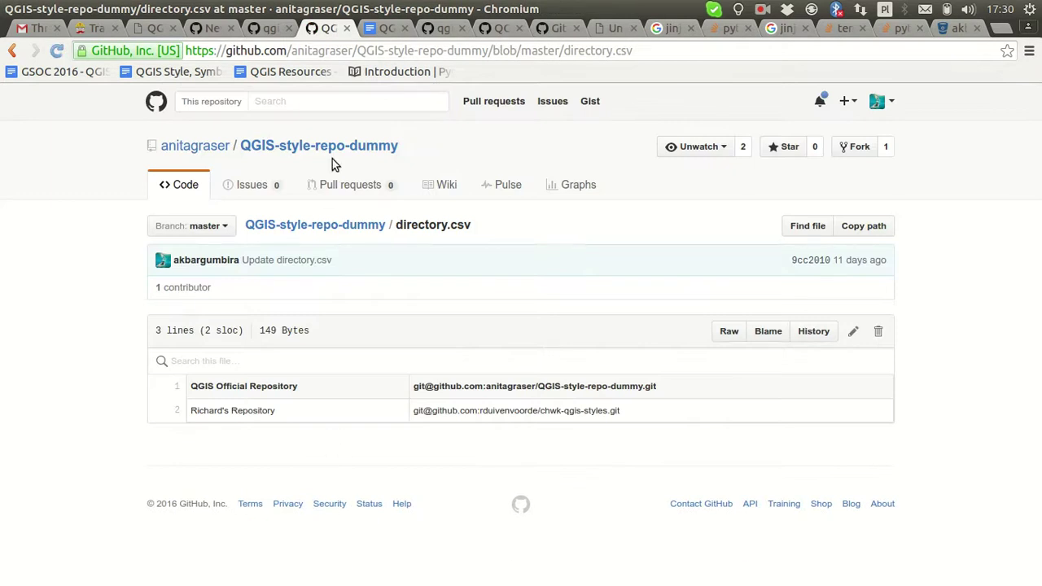
# Switch back to the Symbology Sharing dialog in QGIS and review the two registered repositories against directory.csv.
pyautogui.hotkey('alt', 'Tab')
pyautogui.click(450, 147)
pyautogui.click(455, 157)
pyautogui.click(453, 149)
pyautogui.click(460, 163)
pyautogui.click(456, 148)
pyautogui.click(459, 164)
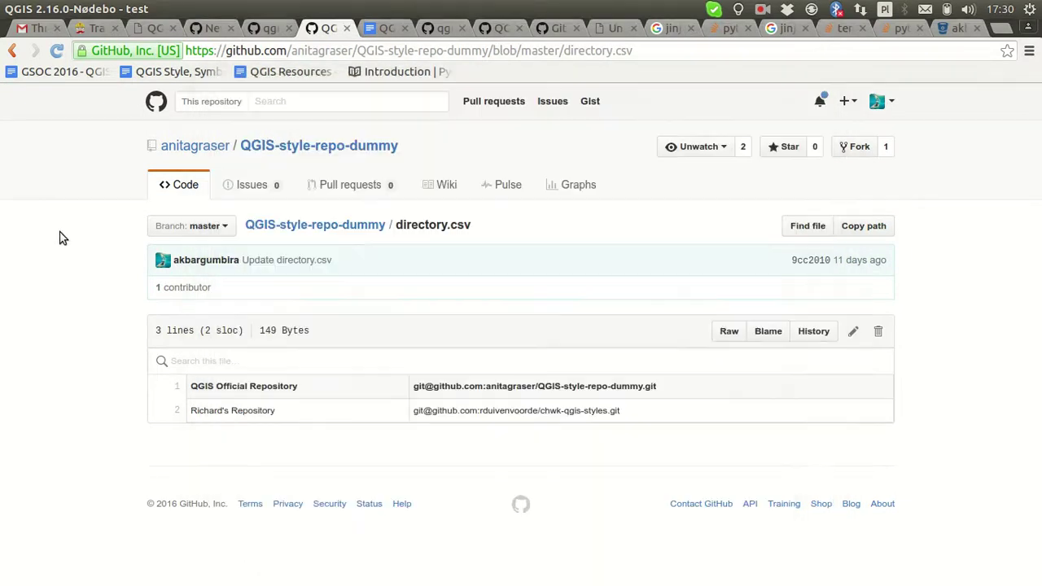
pyautogui.click(59, 237)
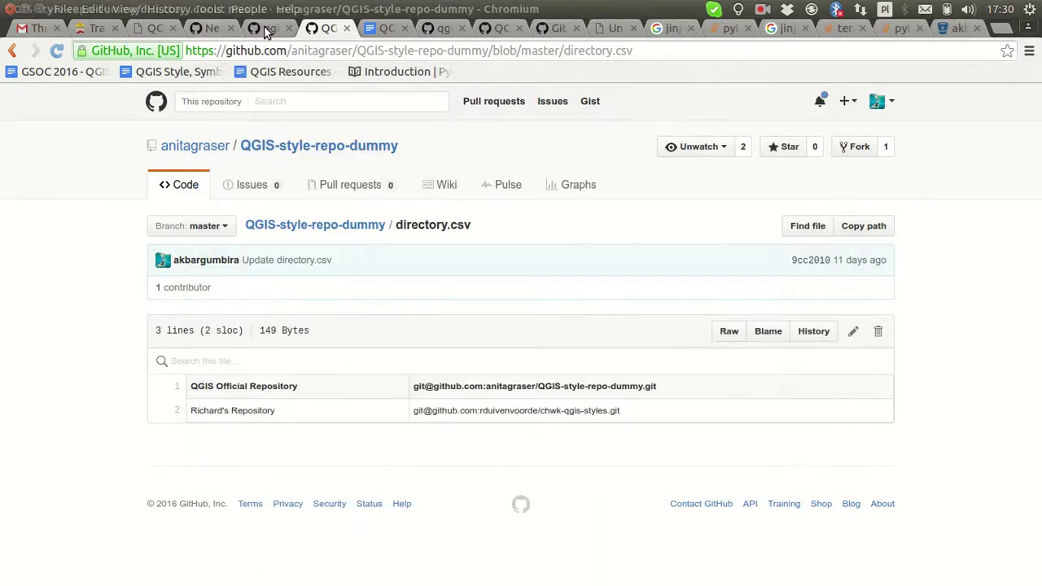
pyautogui.hotkey('alt', 'Tab')
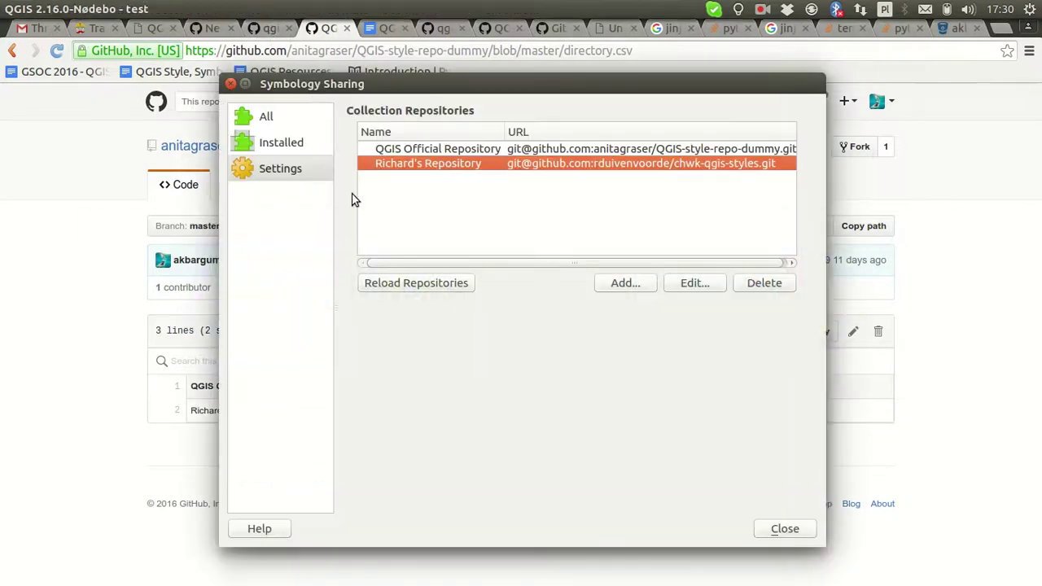
# Switch to Chromium and go to the main page of the qgis_resources_data repository.
pyautogui.click(2, 301)
pyautogui.click(264, 30)
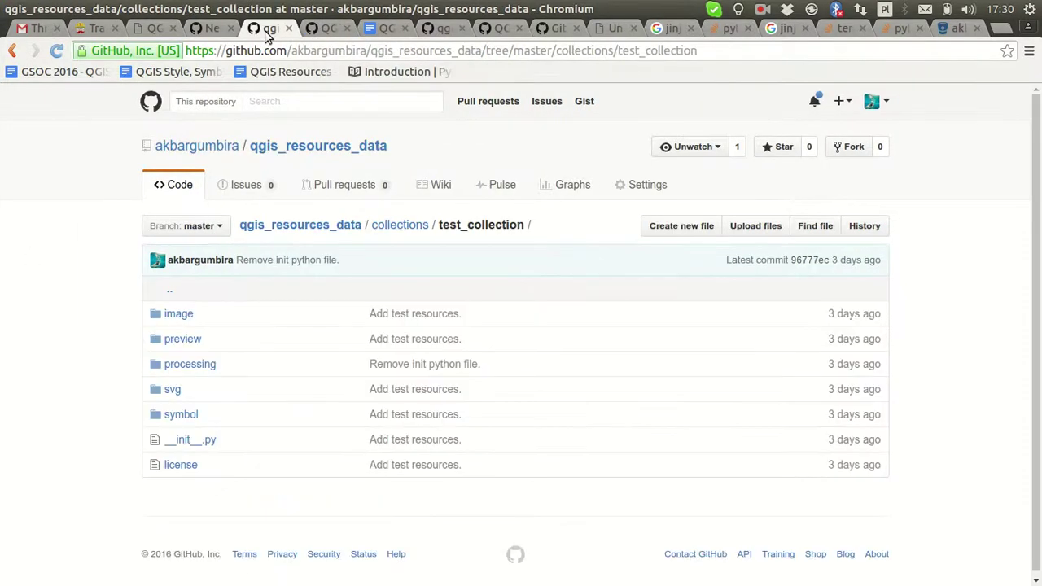
pyautogui.click(361, 156)
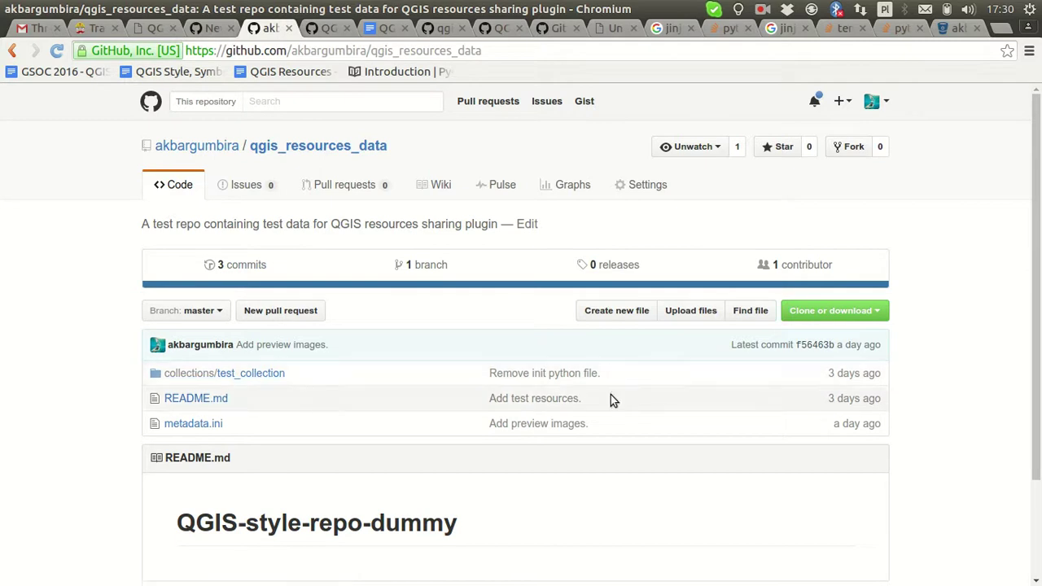
# Show the HTTPS clone URL of qgis_resources_data, switch back to SSH, and copy the SSH clone URL.
pyautogui.click(801, 314)
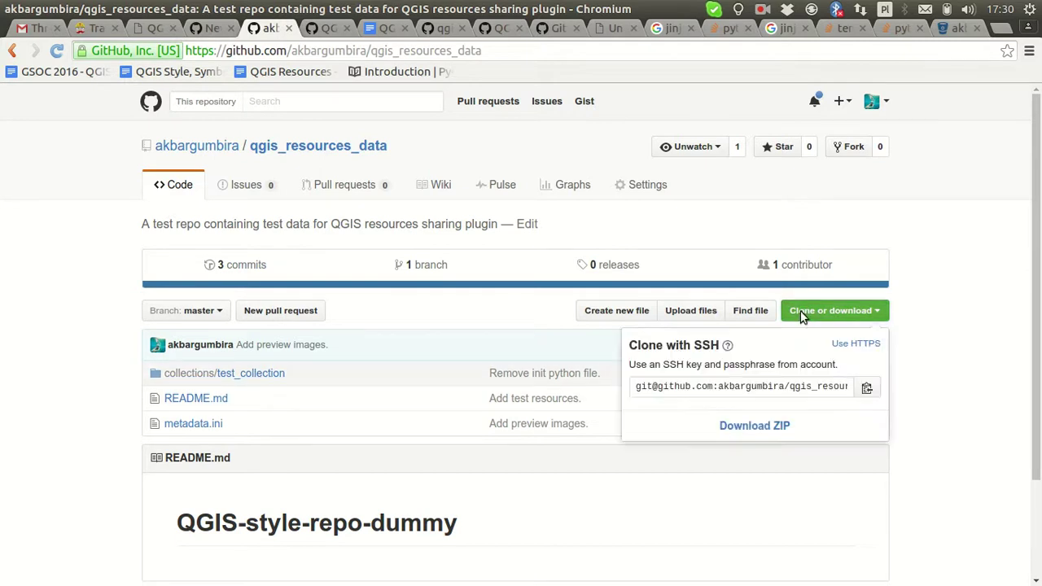
pyautogui.click(843, 345)
pyautogui.click(780, 391)
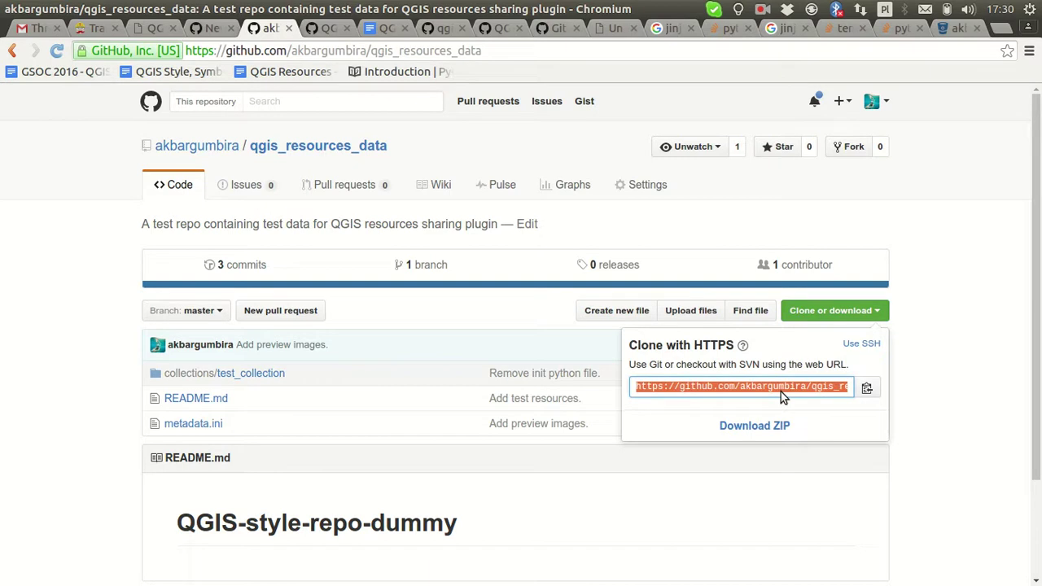
pyautogui.click(960, 384)
pyautogui.click(862, 321)
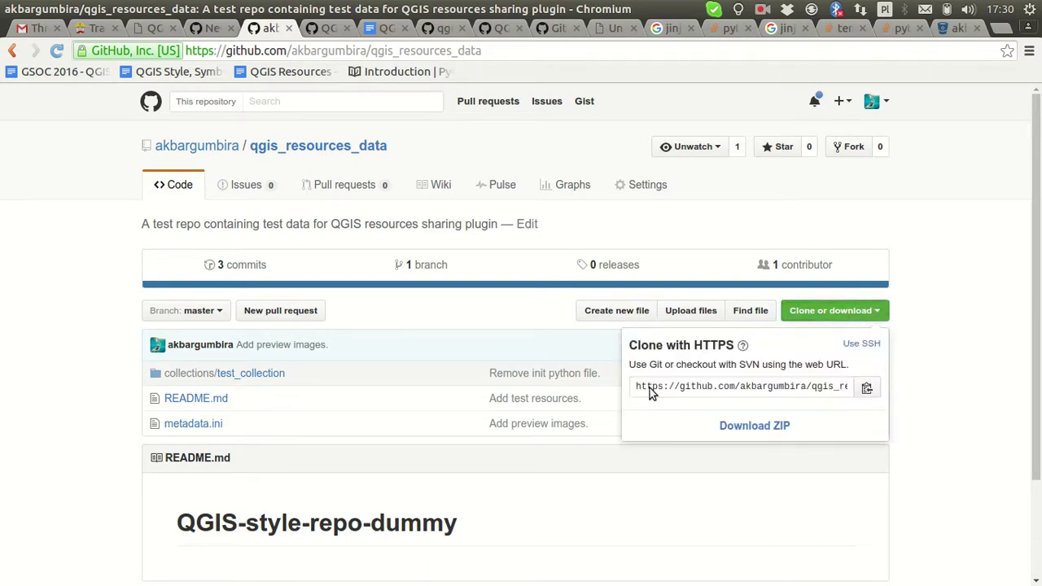
pyautogui.click(855, 343)
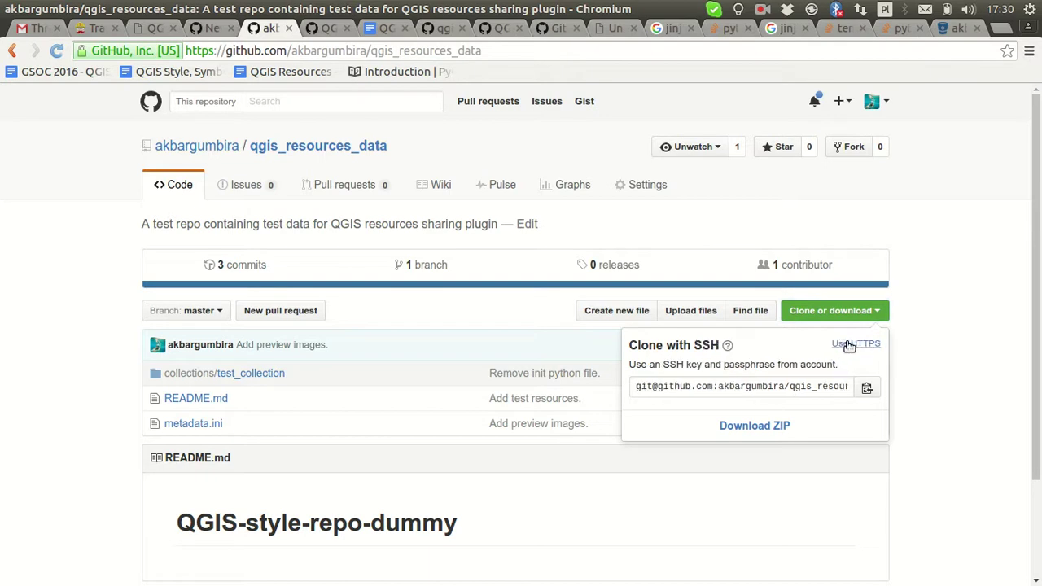
pyautogui.click(722, 388)
pyautogui.hotkey('ctrl', 'c')
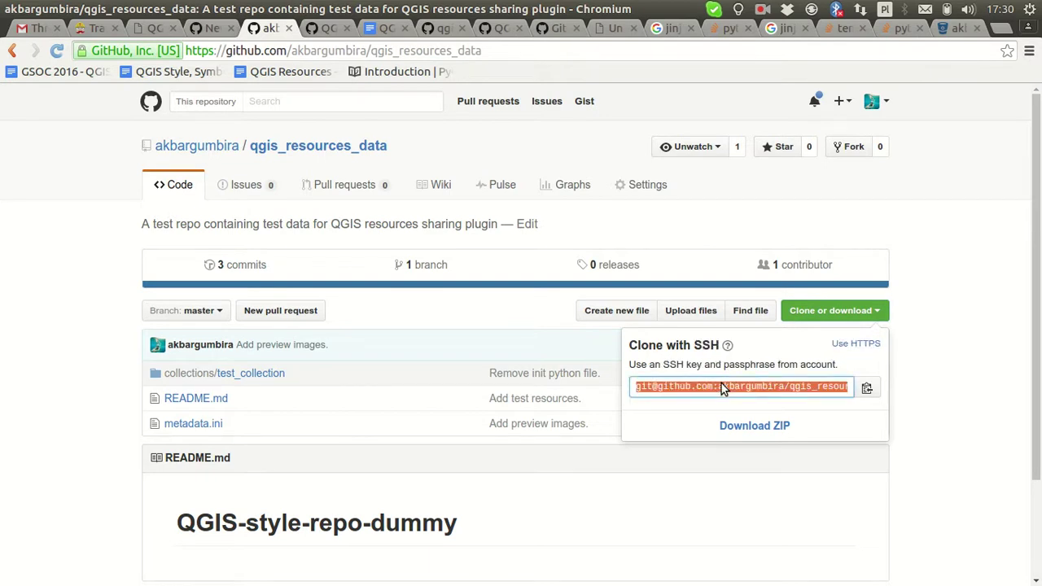
# In QGIS, add a collection repository named with the owner's first name plus "test repository", using the copied qgis_resources_data SSH URL.
pyautogui.hotkey('alt', 'Tab')
pyautogui.click(633, 282)
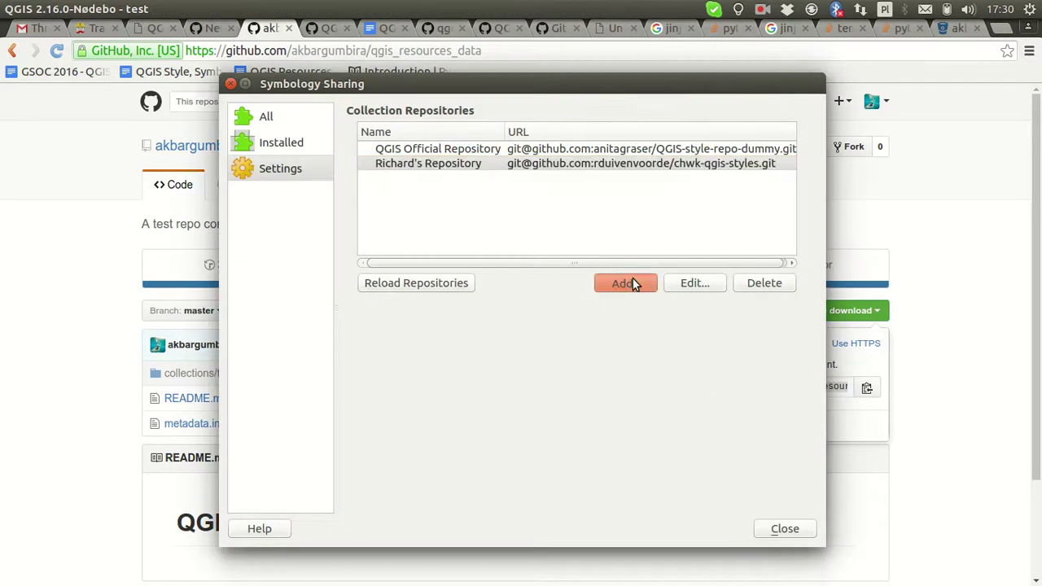
pyautogui.click(537, 241)
pyautogui.write("Akbar's")
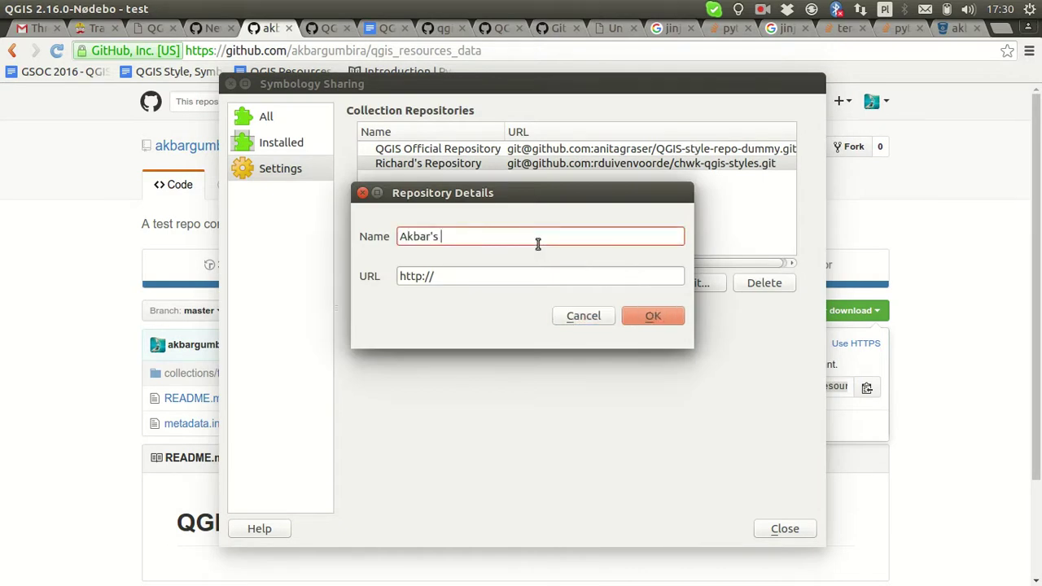
pyautogui.write('test repository')
pyautogui.press('Tab')
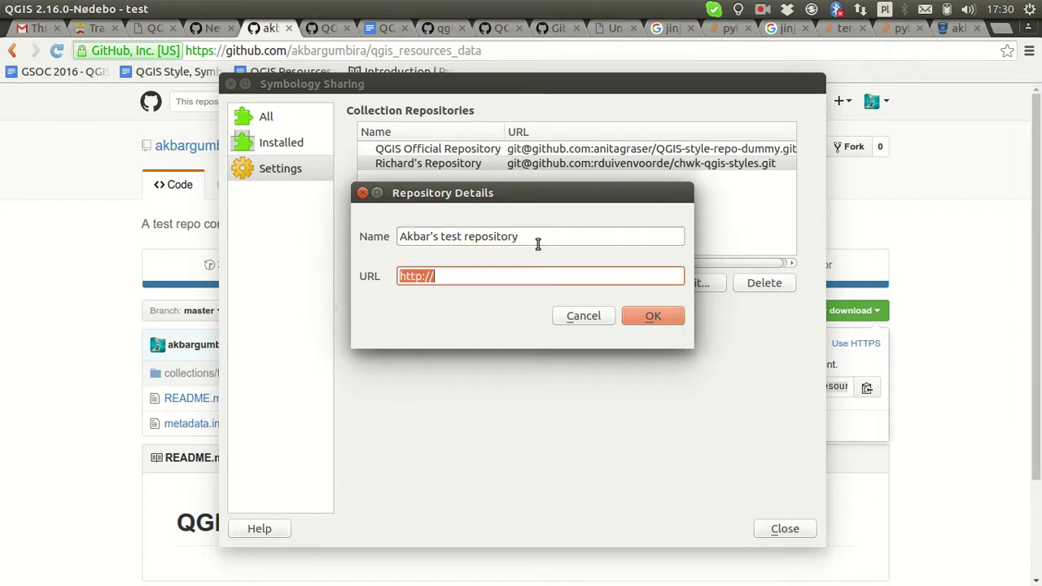
pyautogui.hotkey('ctrl', 'v')
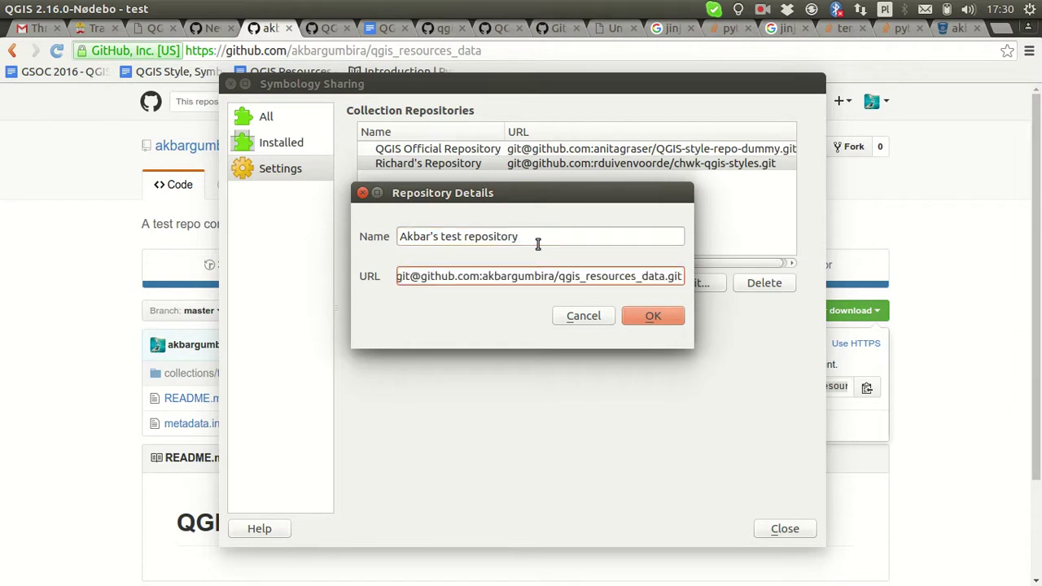
pyautogui.click(573, 278)
pyautogui.click(663, 321)
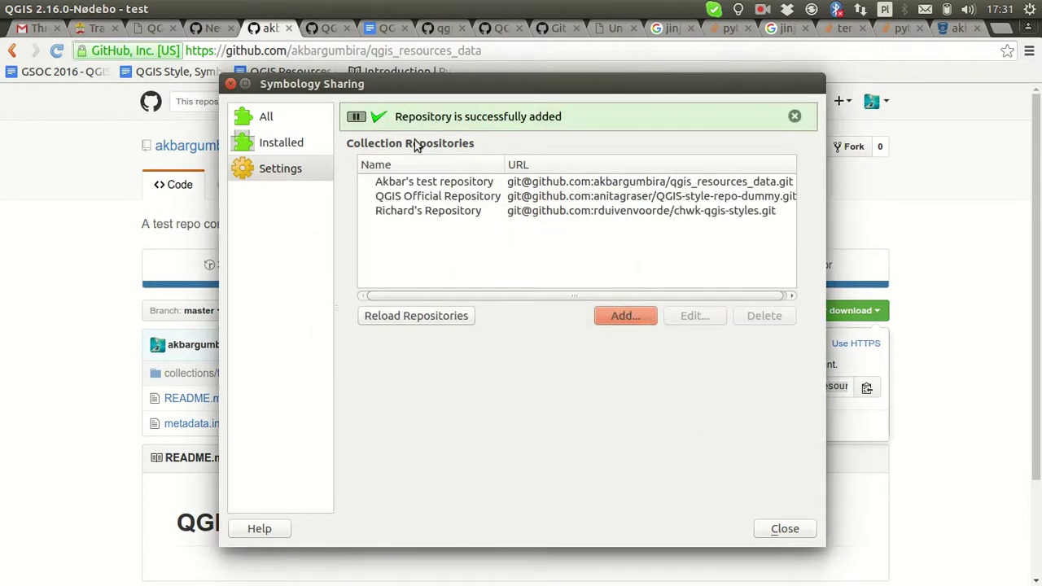
# List all collections and examine the details of the test collection from the newly added repository.
pyautogui.click(286, 119)
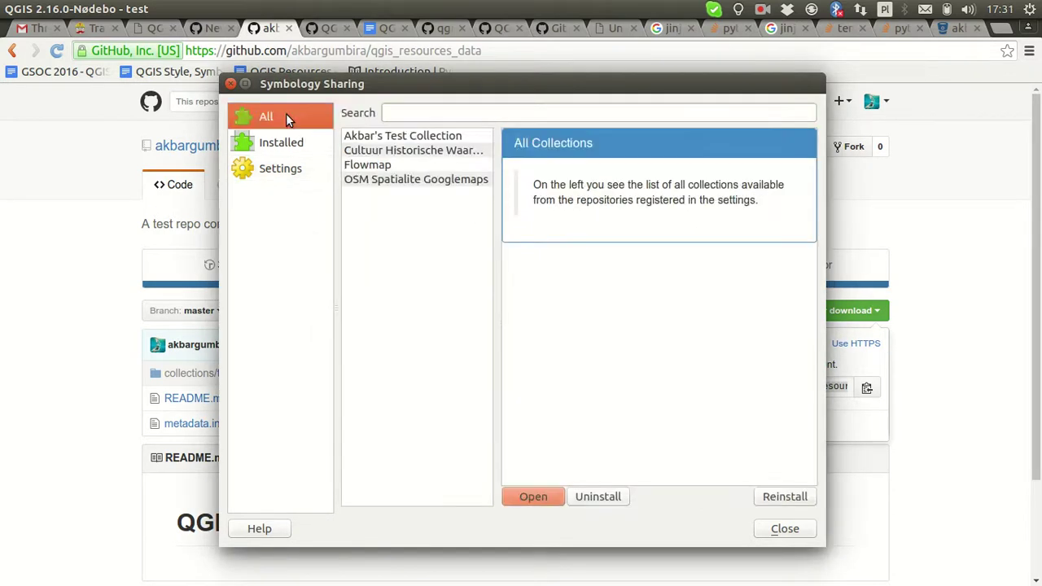
pyautogui.click(399, 137)
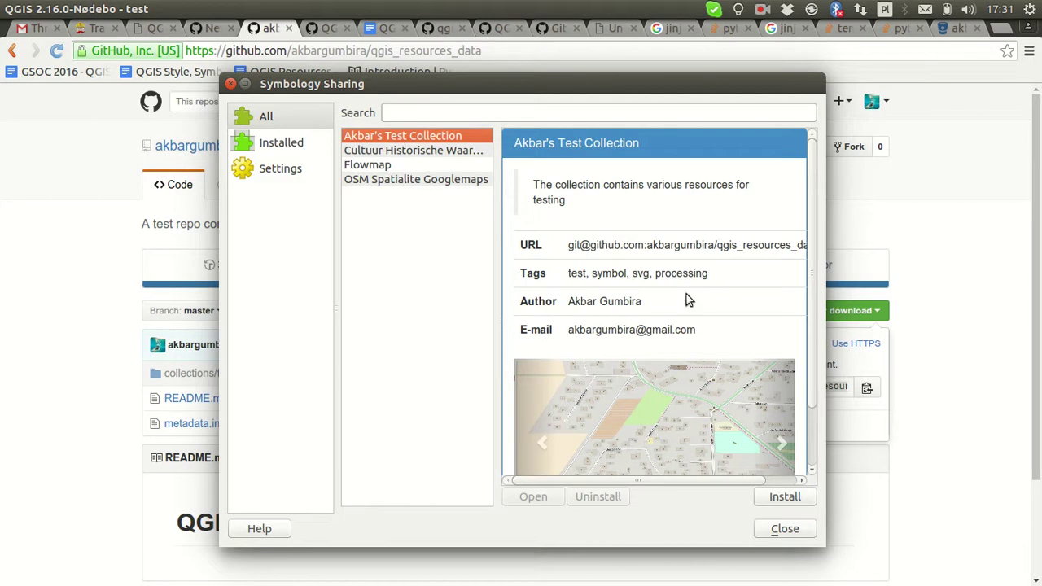
pyautogui.moveTo(810, 150)
pyautogui.mouseDown()
pyautogui.moveTo(819, 228)
pyautogui.moveTo(804, 140)
pyautogui.mouseUp()
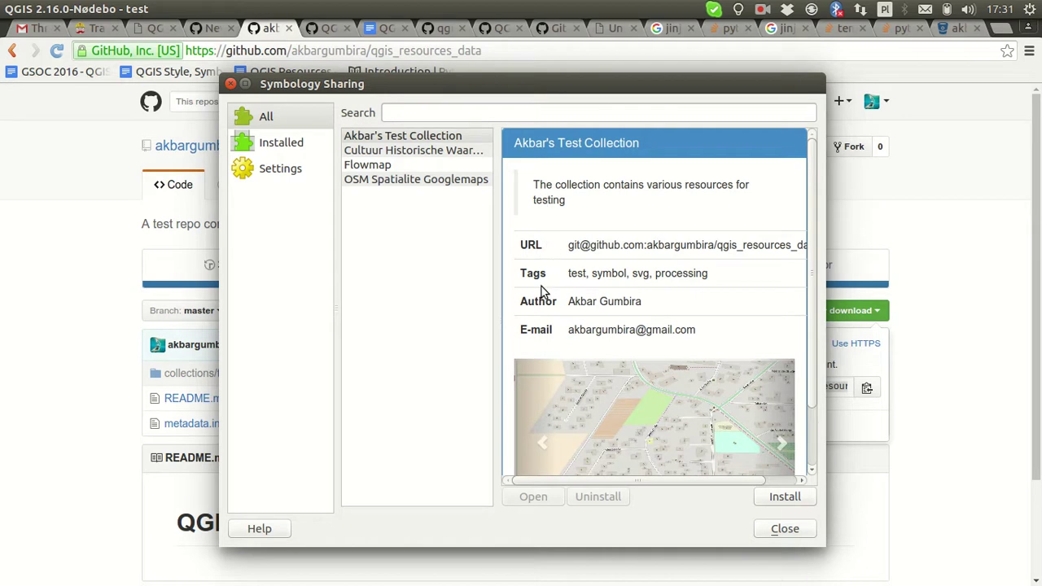
pyautogui.scroll(-1, 540, 341)
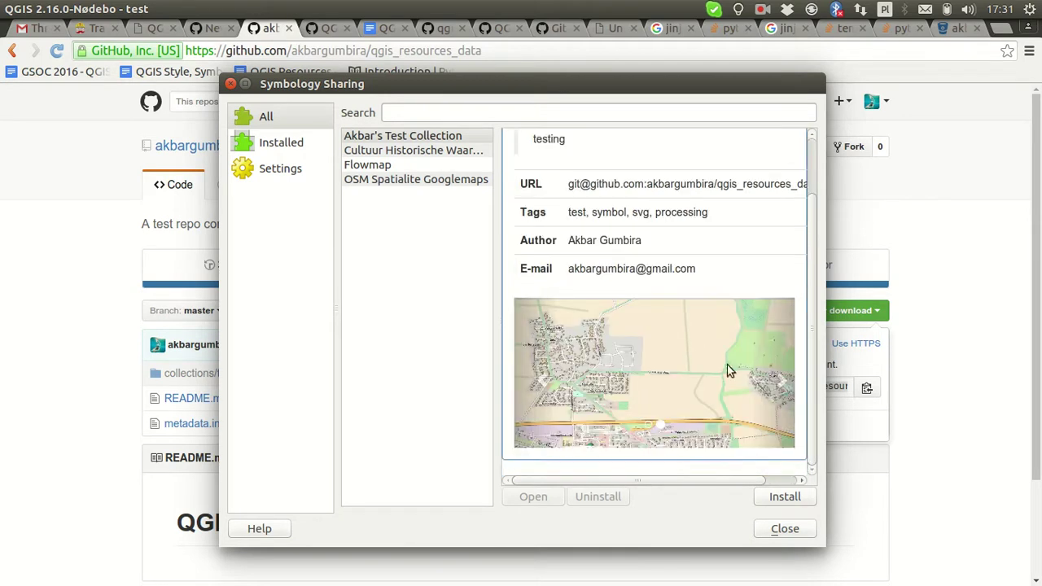
# Page repeatedly through the preview images of the test collection.
pyautogui.click(775, 380)
pyautogui.click(775, 380)
pyautogui.click(777, 381)
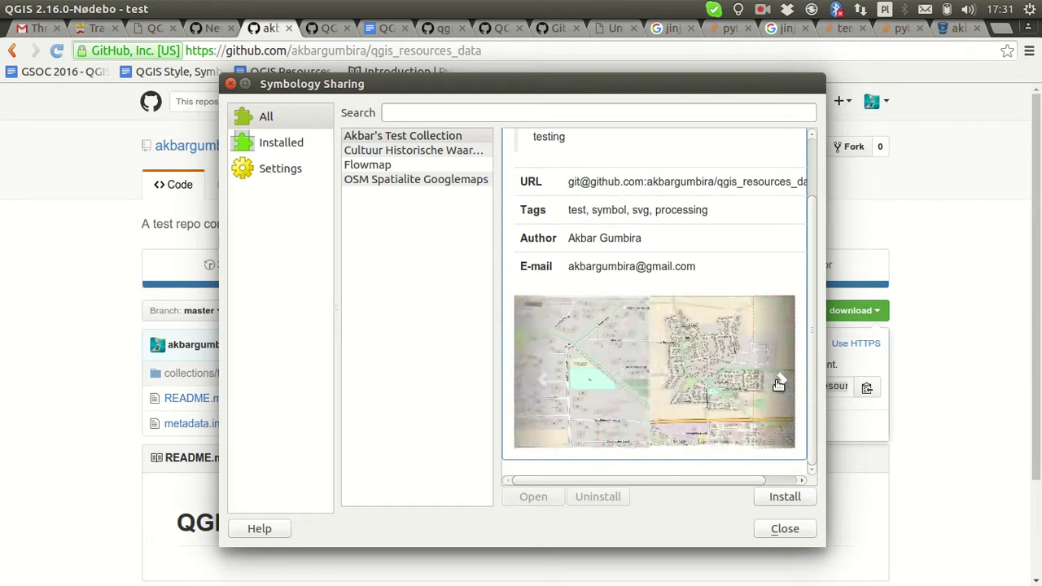
pyautogui.click(778, 382)
pyautogui.click(779, 383)
pyautogui.click(778, 381)
pyautogui.click(779, 377)
pyautogui.click(779, 379)
pyautogui.click(773, 375)
# Maximize the Symbology Sharing dialog to examine the test collection's details and preview images, and restore its size.
pyautogui.click(245, 84)
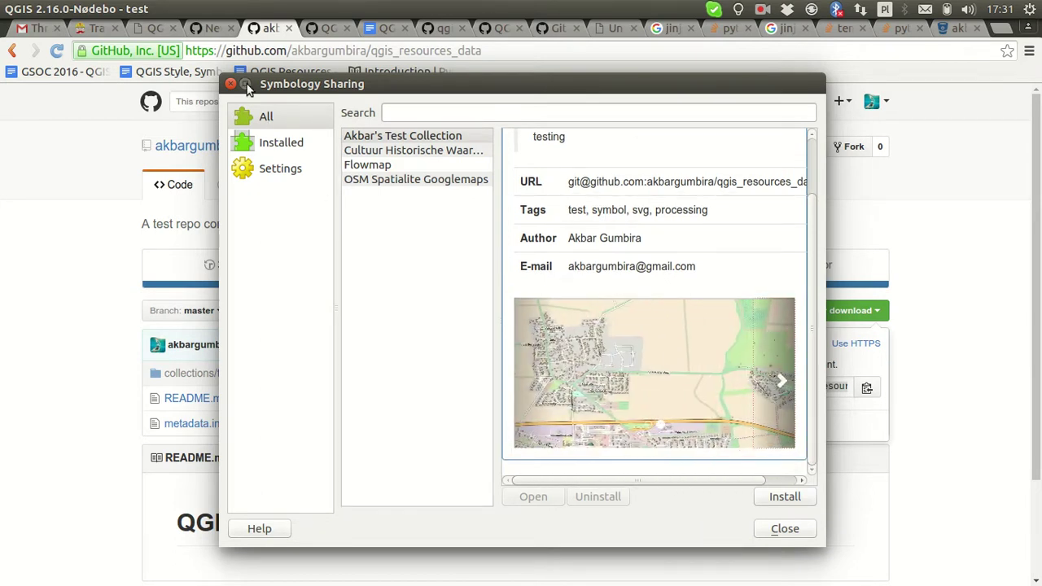
pyautogui.scroll(3, 741, 382)
pyautogui.scroll(-3, 822, 376)
pyautogui.scroll(2, 954, 340)
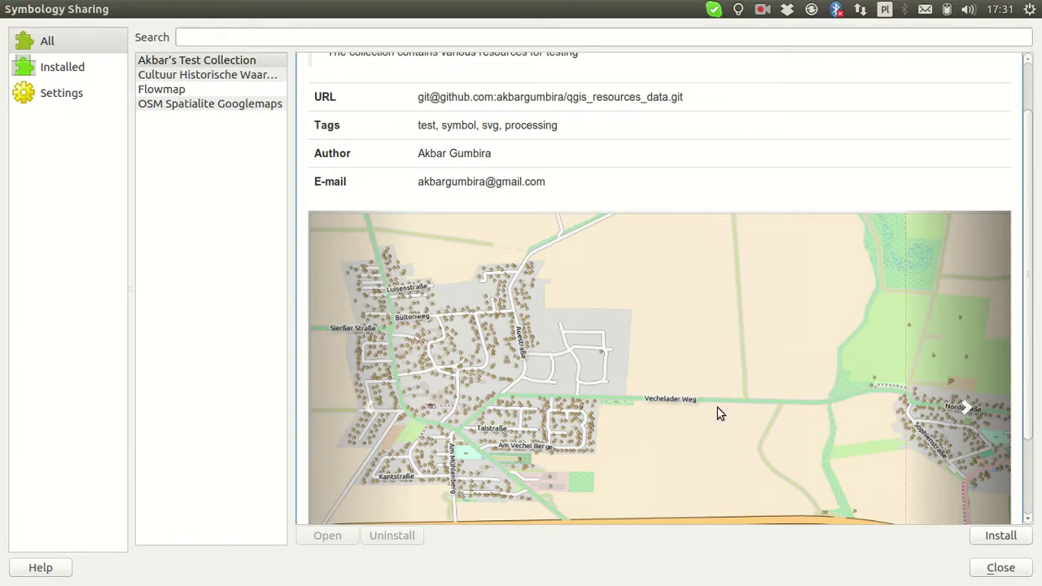
pyautogui.click(969, 407)
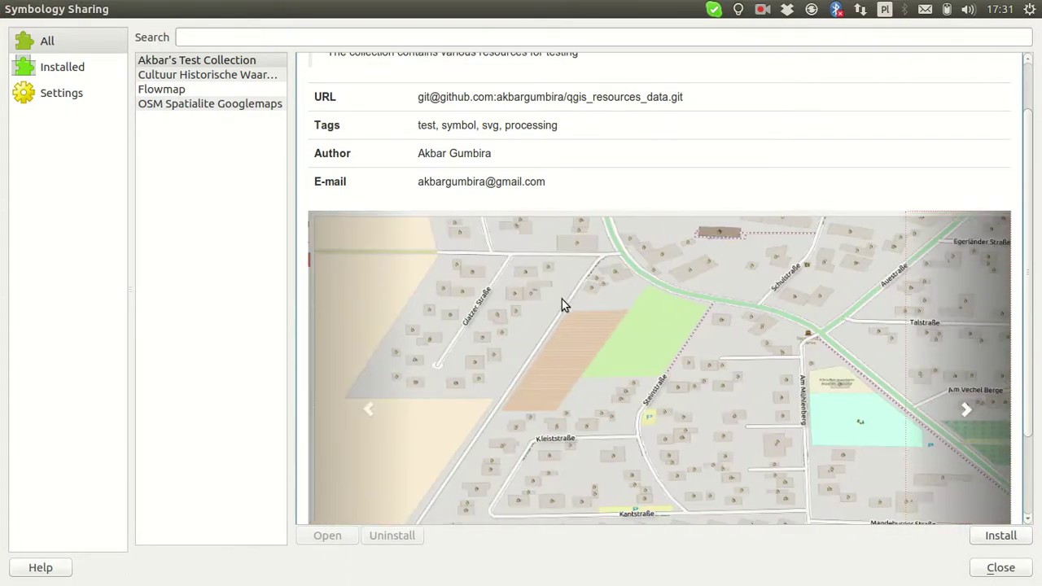
pyautogui.click(41, 9)
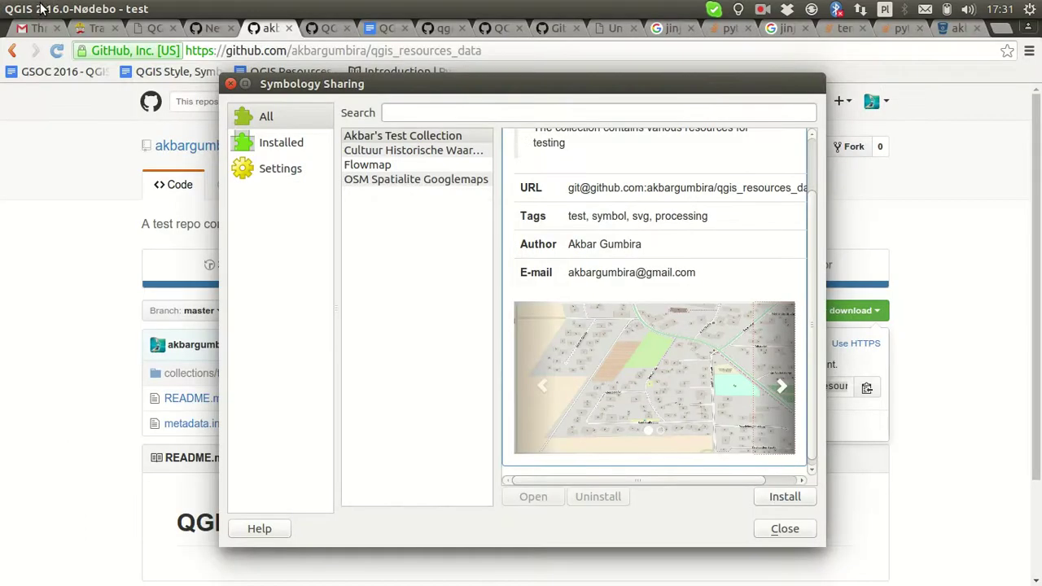
# Switch to Chromium, open metadata.ini in qgis_resources_data, and highlight its contents from the author line to the end.
pyautogui.click(987, 339)
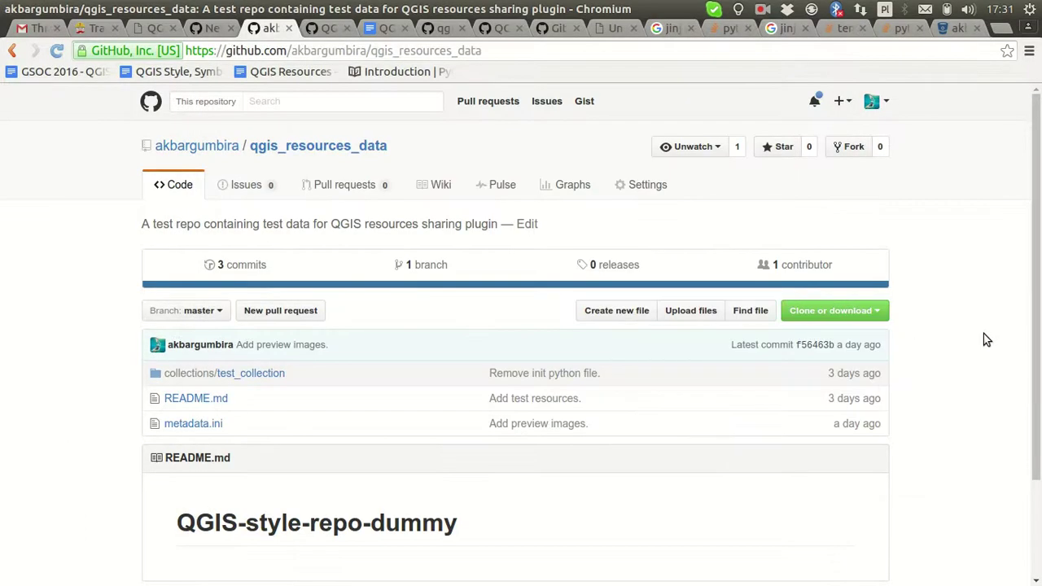
pyautogui.click(199, 427)
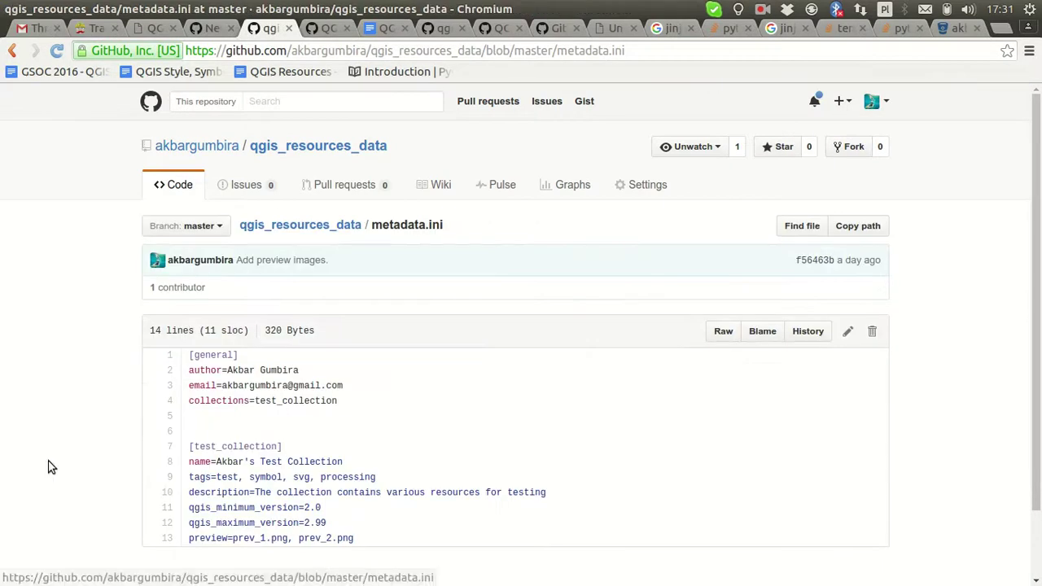
pyautogui.scroll(-2, 48, 465)
pyautogui.moveTo(356, 460); pyautogui.dragTo(177, 291)
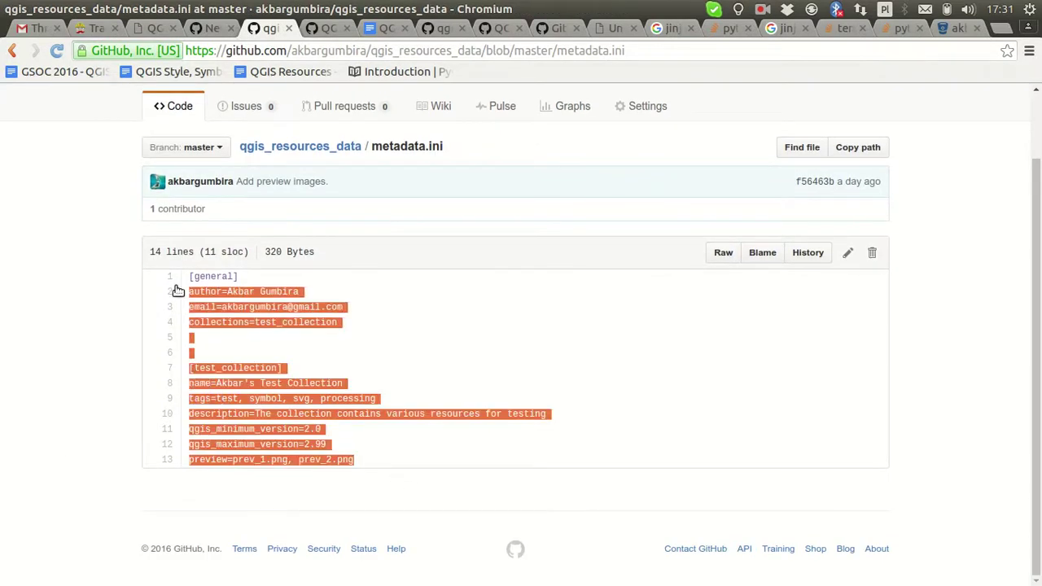
pyautogui.click(259, 282)
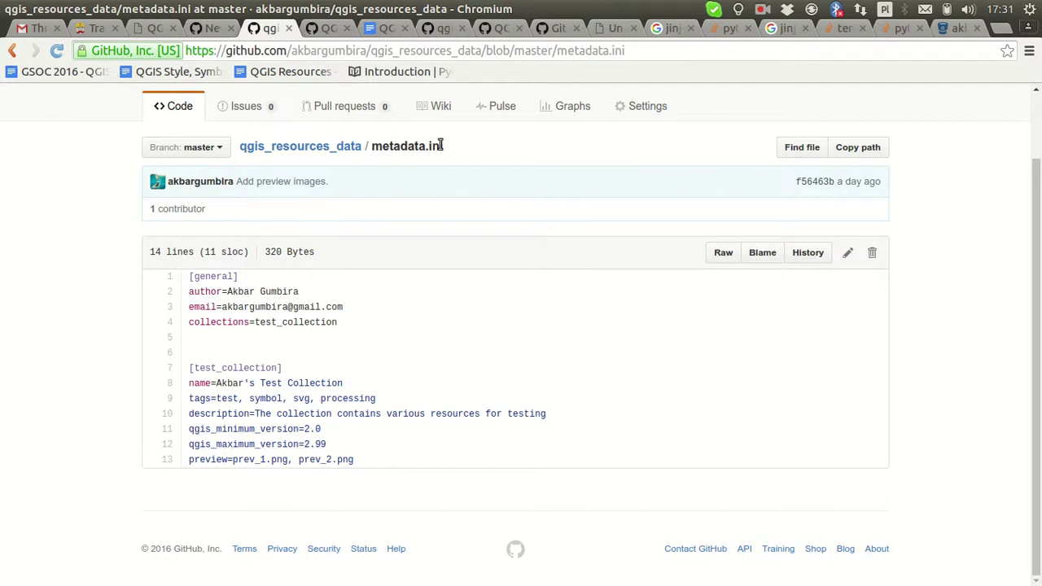
# Highlight the metadata.ini file name, the [general] section header, and the collections line.
pyautogui.moveTo(374, 146); pyautogui.dragTo(443, 151)
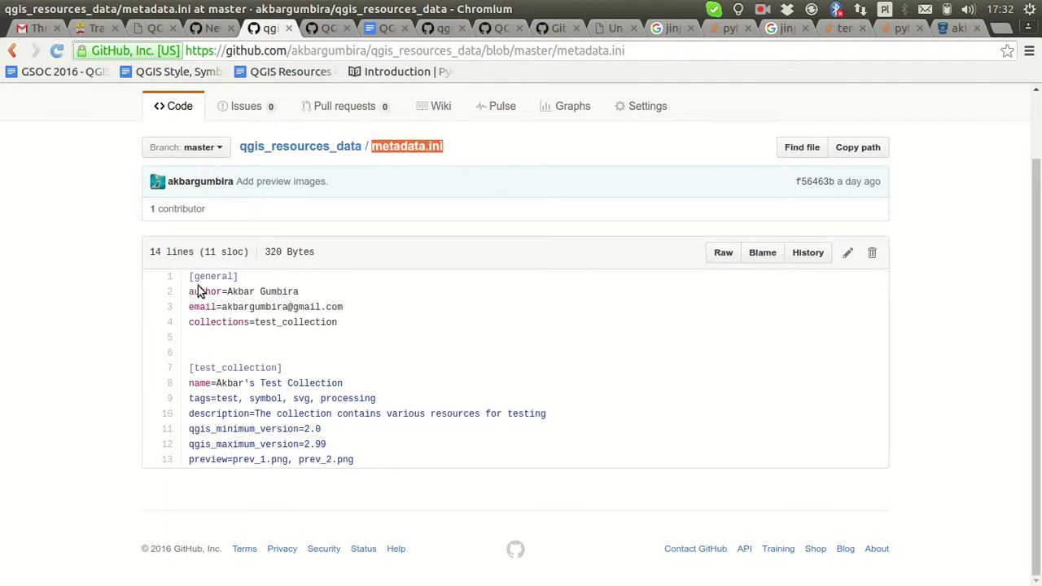
pyautogui.moveTo(244, 277); pyautogui.dragTo(189, 275)
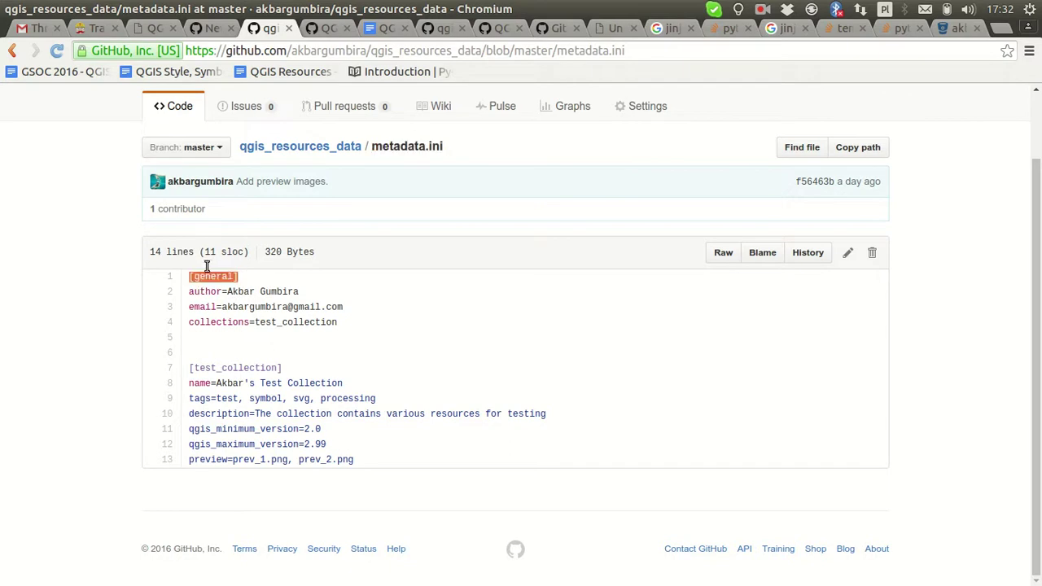
pyautogui.click(207, 289)
pyautogui.tripleClick(252, 317)
pyautogui.click(274, 335)
# Highlight the [test_collection] section header and the matching test_collection value of the collections key.
pyautogui.doubleClick(205, 368)
pyautogui.click(221, 368)
pyautogui.tripleClick(226, 368)
pyautogui.doubleClick(229, 367)
pyautogui.click(229, 368)
pyautogui.doubleClick(230, 368)
pyautogui.click(229, 368)
pyautogui.doubleClick(230, 368)
pyautogui.click(272, 321)
pyautogui.doubleClick(279, 323)
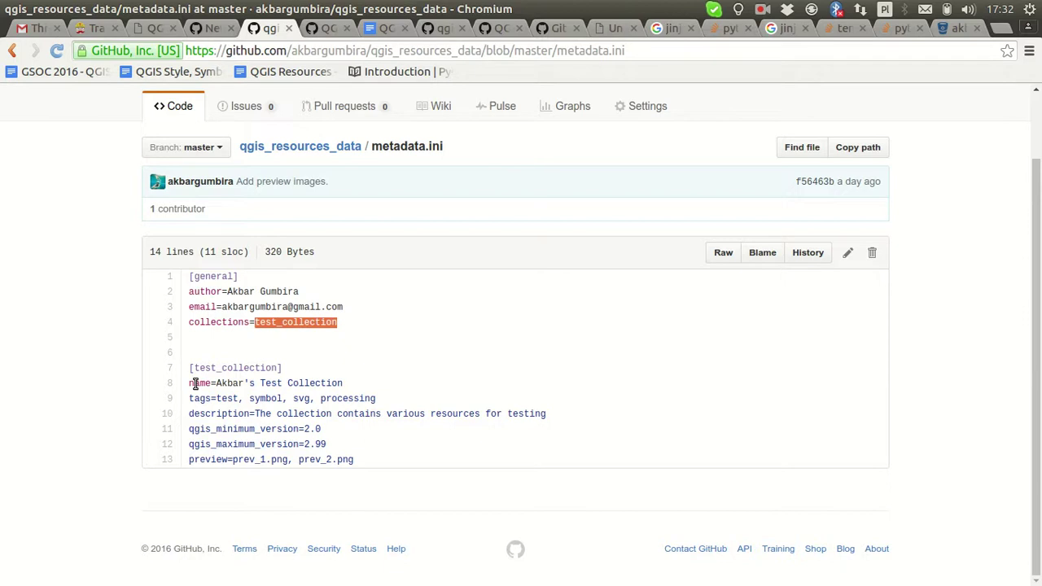
# Point out the name, tags and description keys of test_collection, and highlight its QGIS minimum and maximum version lines.
pyautogui.doubleClick(204, 383)
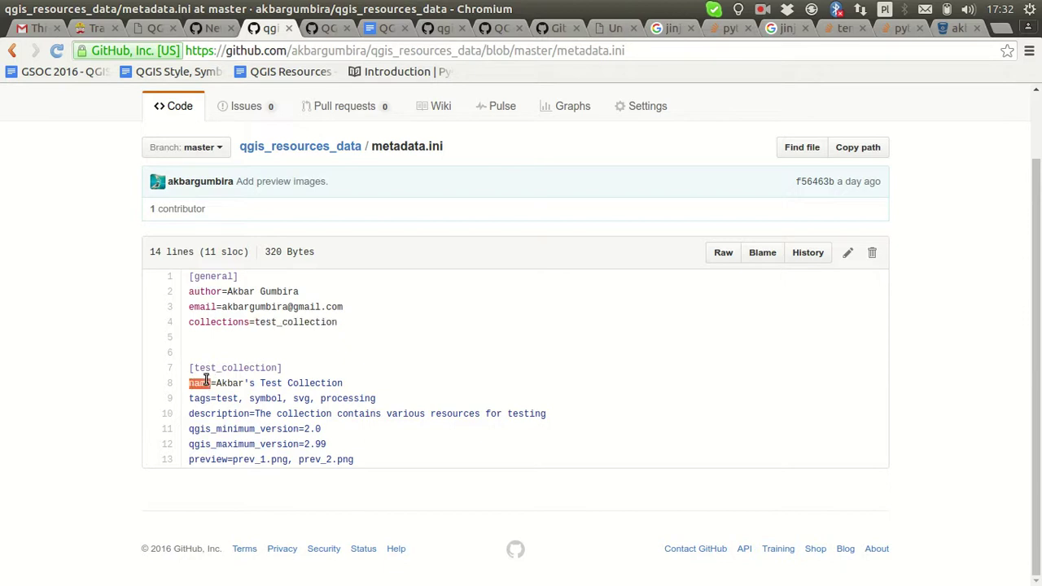
pyautogui.click(197, 400)
pyautogui.doubleClick(211, 415)
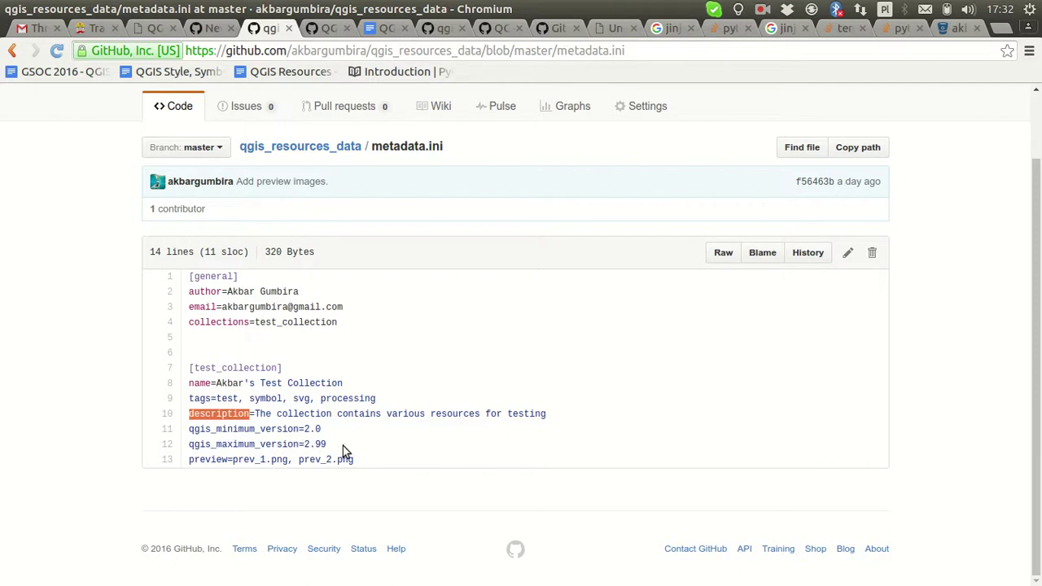
pyautogui.moveTo(343, 446); pyautogui.dragTo(187, 429)
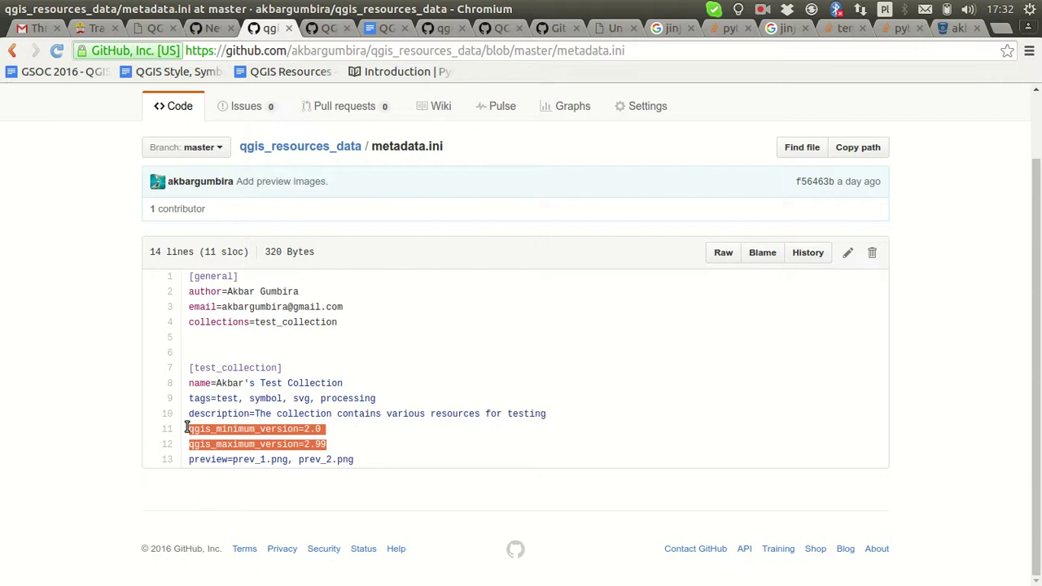
pyautogui.click(340, 449)
pyautogui.moveTo(326, 444); pyautogui.dragTo(196, 440)
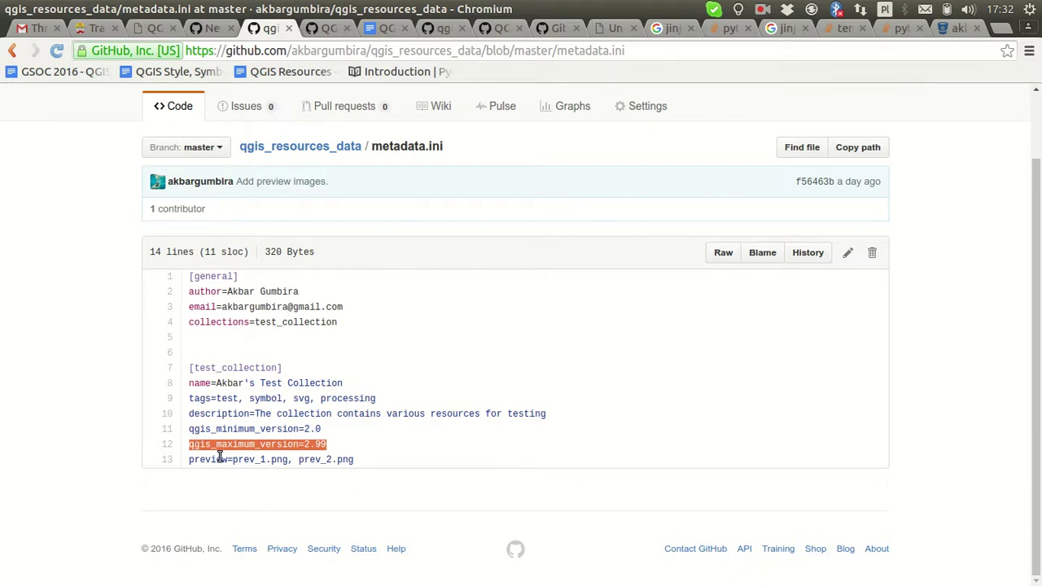
# Highlight the preview image file names in metadata.ini and return to the root of the qgis_resources_data repository.
pyautogui.click(348, 461)
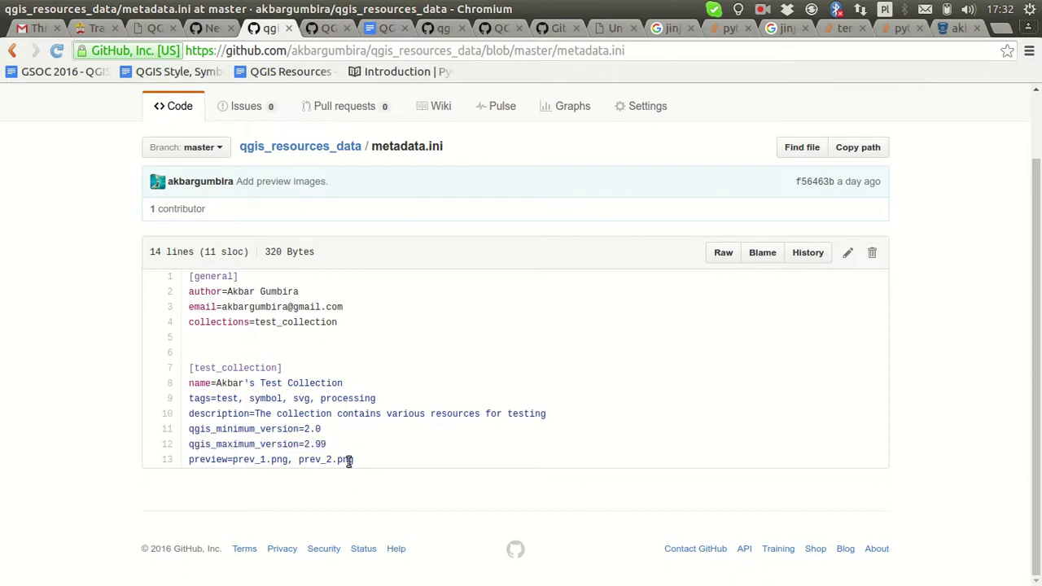
pyautogui.moveTo(361, 466); pyautogui.dragTo(285, 461)
pyautogui.click(264, 462)
pyautogui.scroll(2, 355, 271)
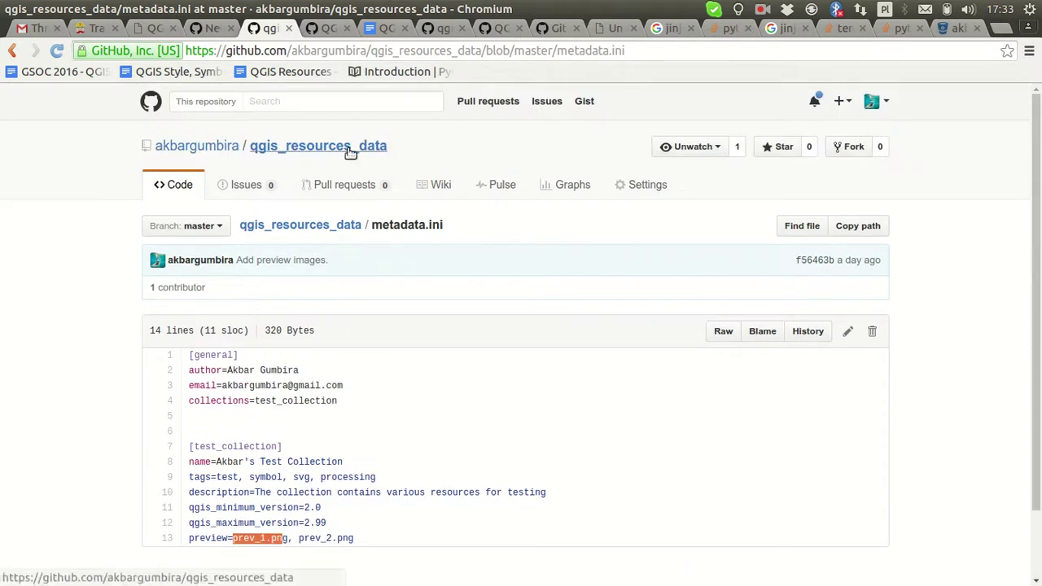
pyautogui.click(342, 224)
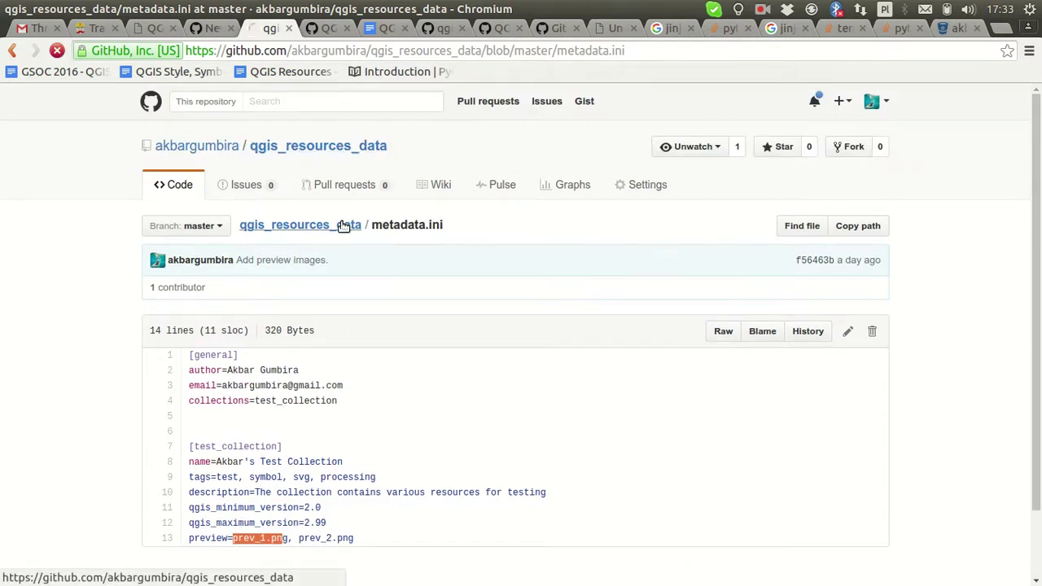
# Open the preview folder inside collections/test_collection of the qgis_resources_data repository.
pyautogui.click(269, 373)
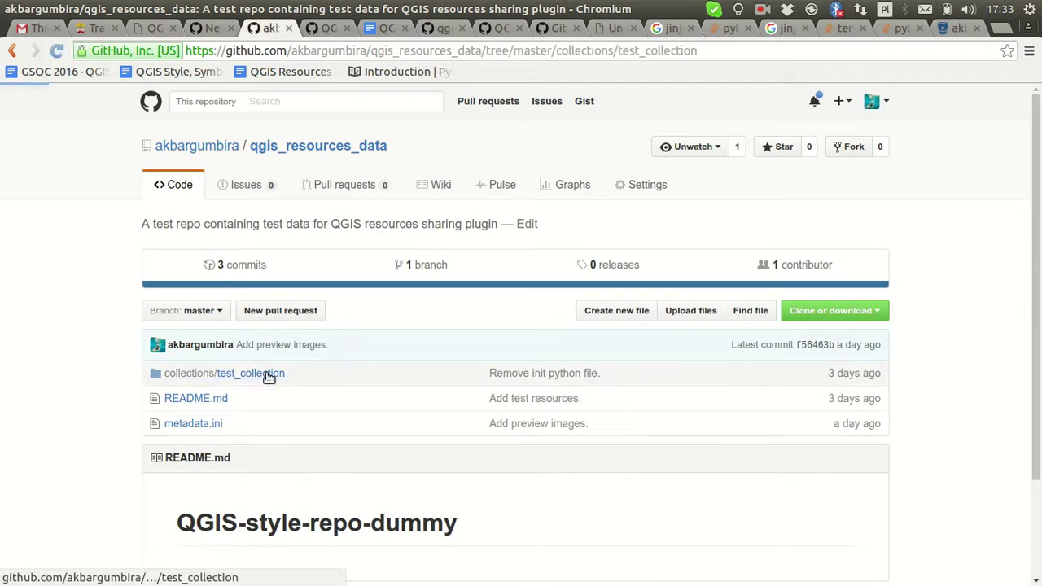
pyautogui.click(193, 340)
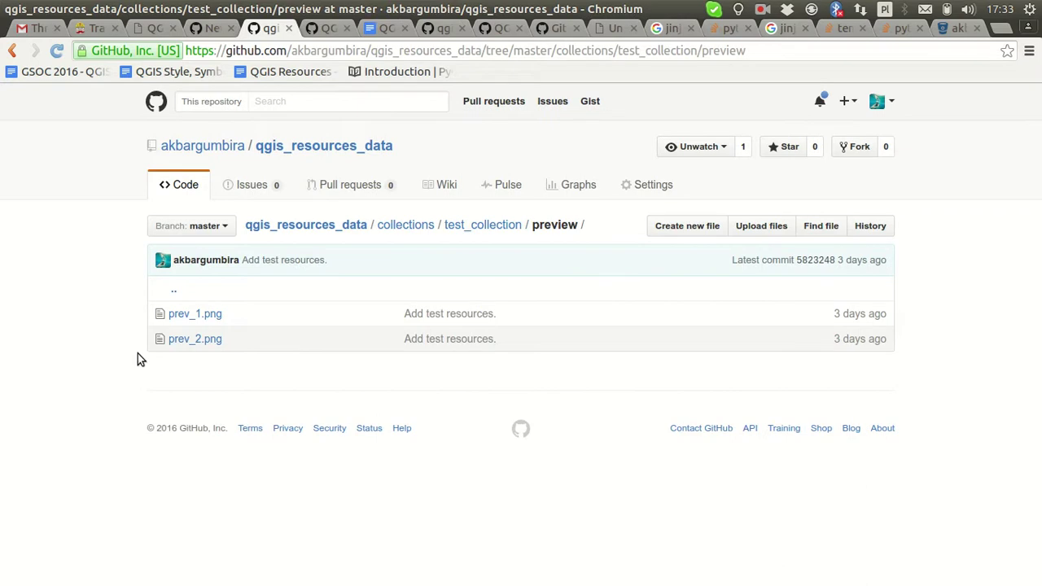
# Switch to the QGIS Symbology Sharing dialog, review the test collection's details and preview images, and install the collection.
pyautogui.hotkey('alt', 'Tab')
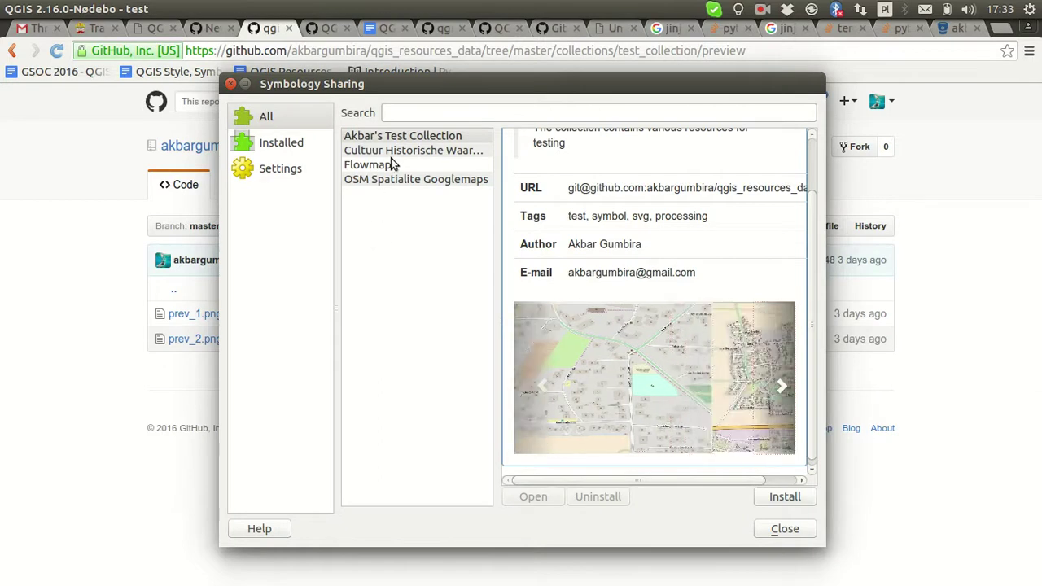
pyautogui.click(390, 136)
pyautogui.scroll(-1, 645, 223)
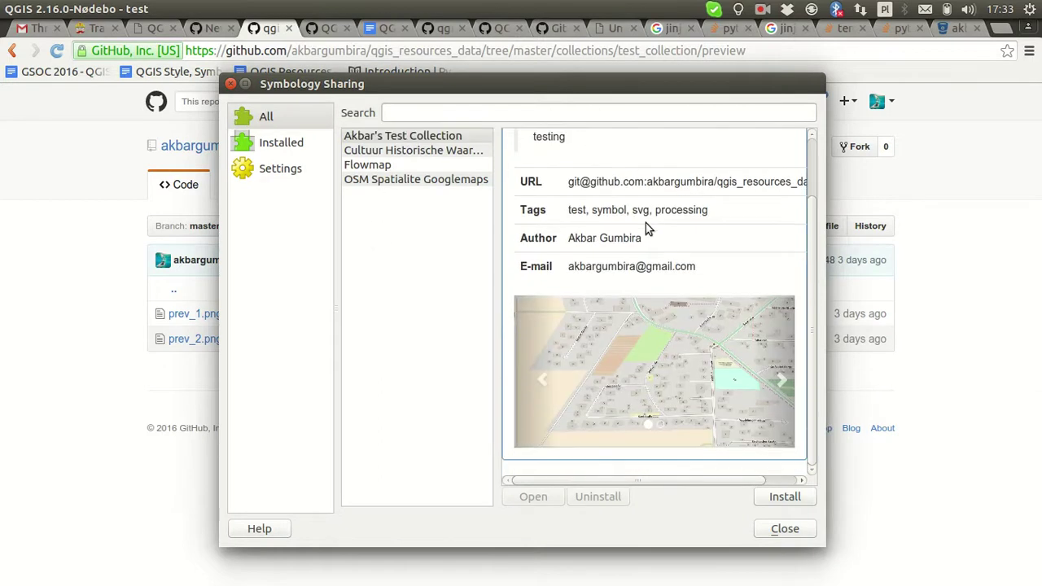
pyautogui.scroll(1, 633, 360)
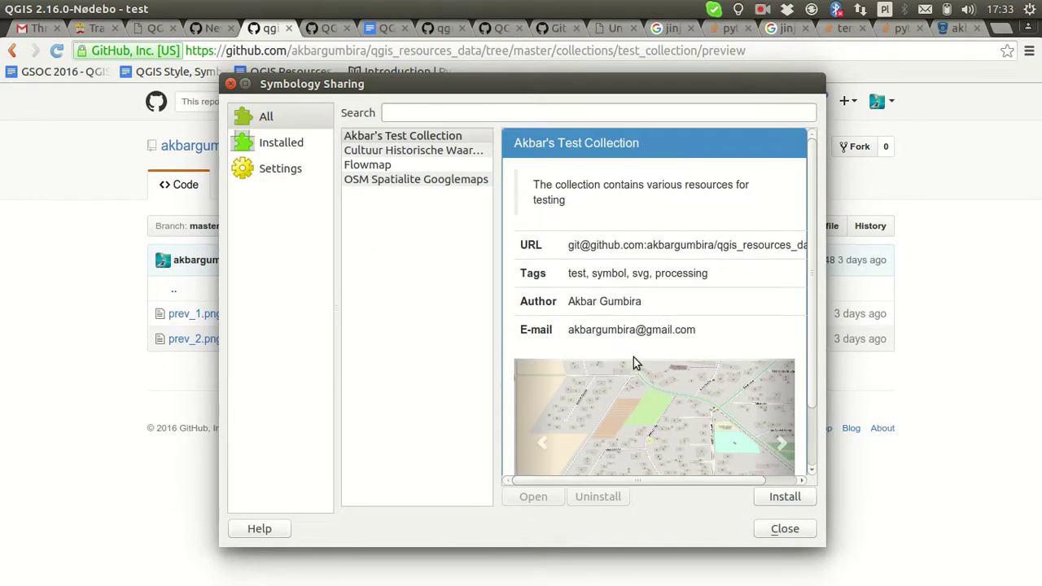
pyautogui.click(784, 497)
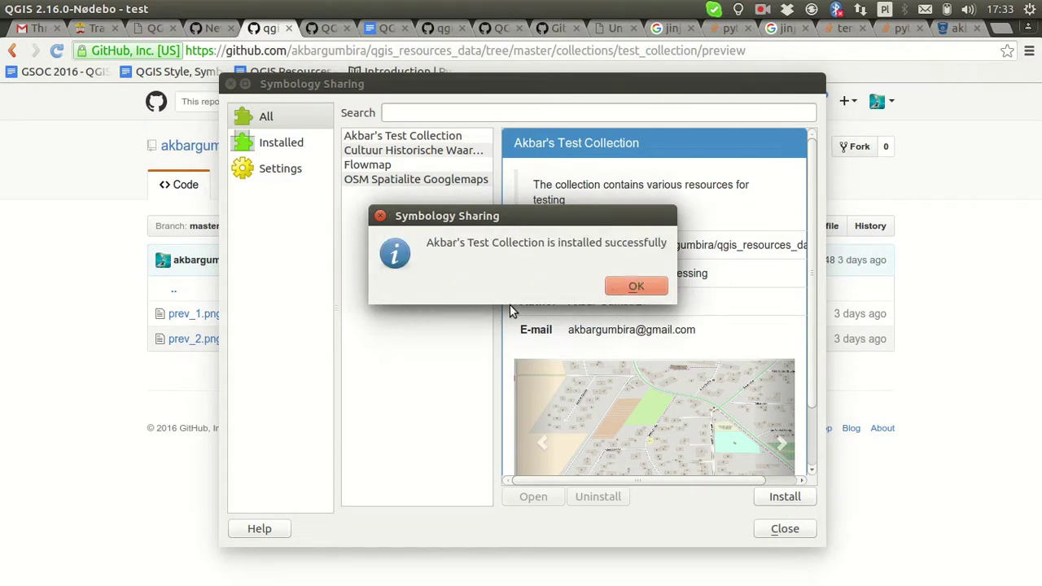
pyautogui.click(655, 289)
# Open the installed test collection's local folder from Symbology Sharing and point out its resource subfolders, including svg.
pyautogui.press('super')
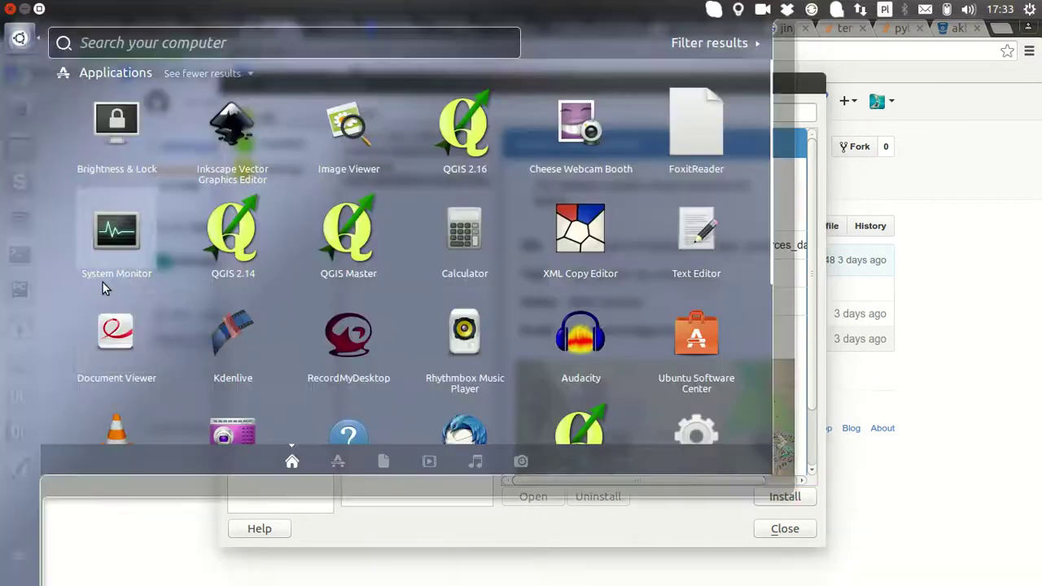
pyautogui.click(15, 472)
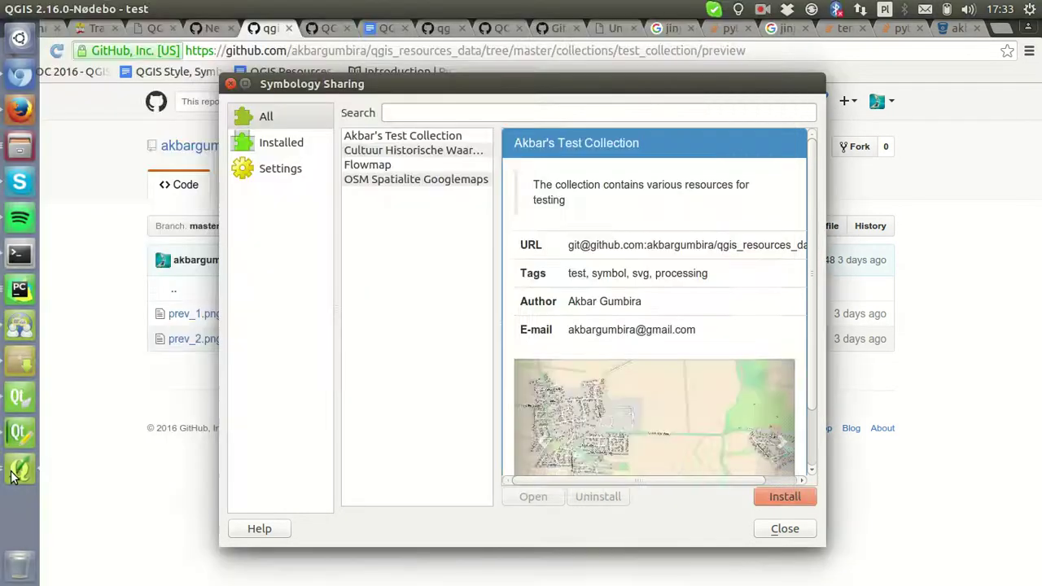
pyautogui.click(418, 136)
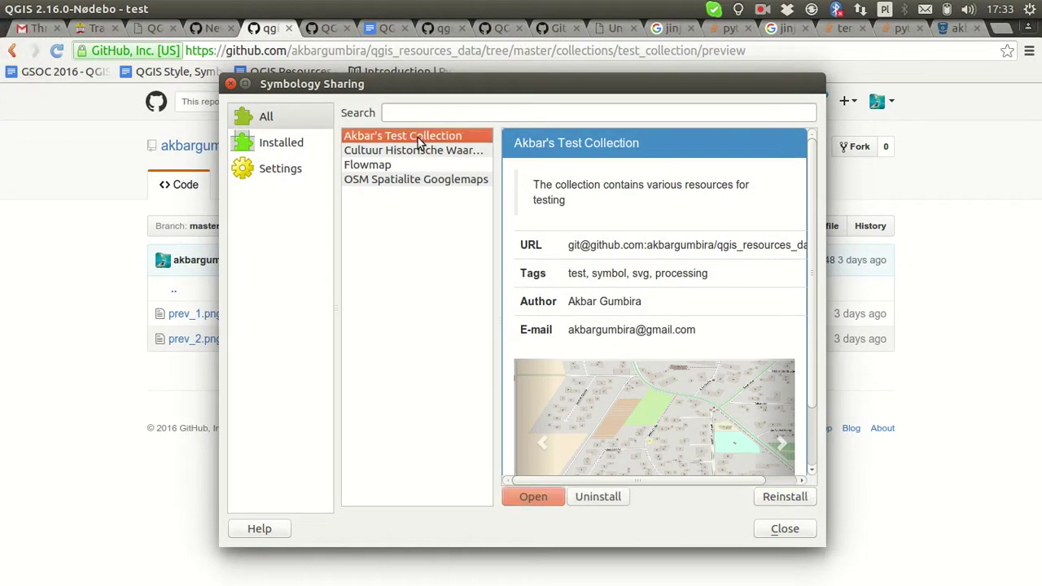
pyautogui.click(517, 500)
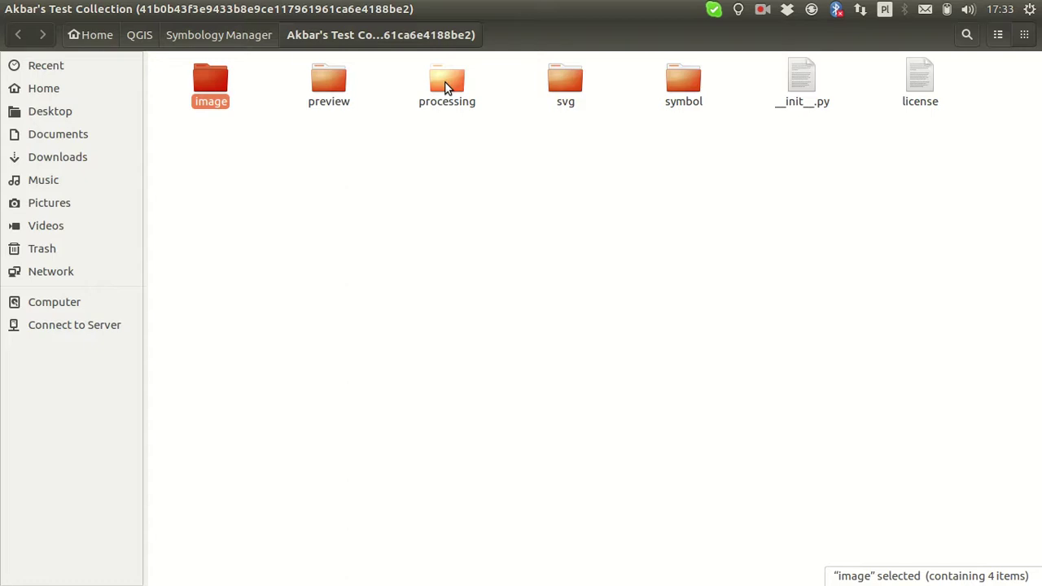
pyautogui.click(563, 75)
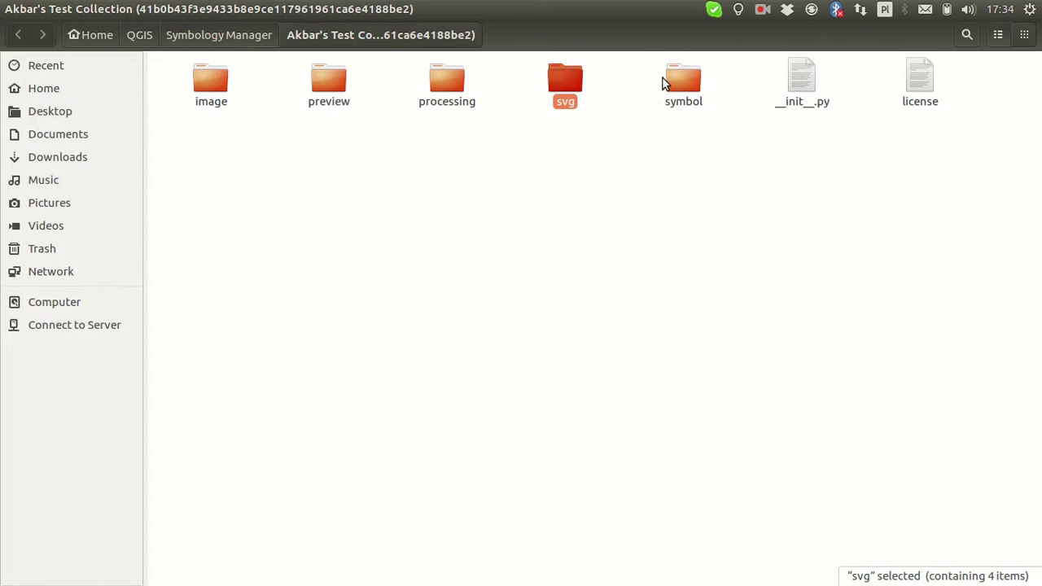
pyautogui.click(539, 199)
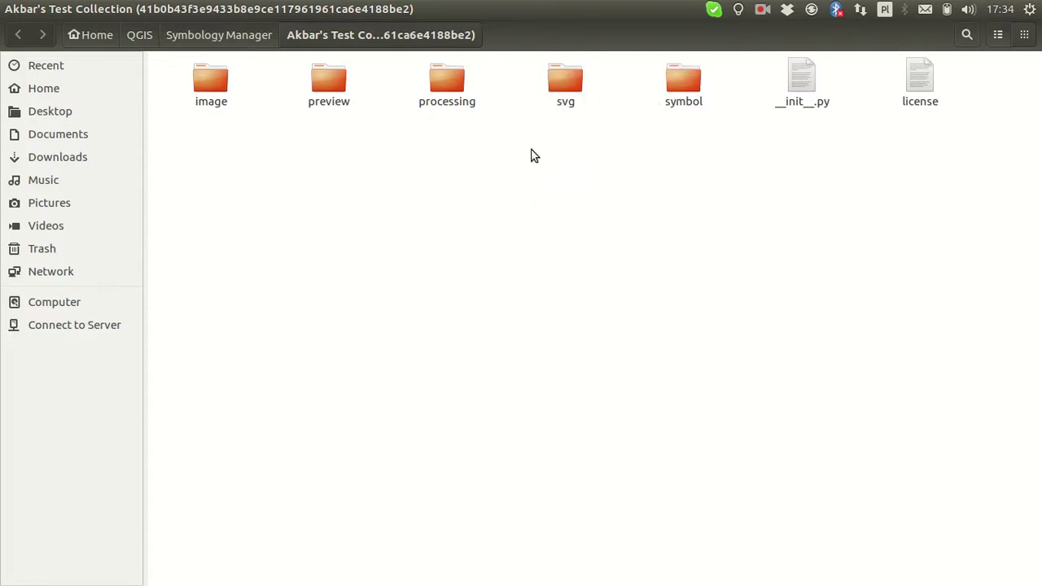
# Return to QGIS, close the Symbology Sharing dialog and bring the main map window to the front.
pyautogui.press('super')
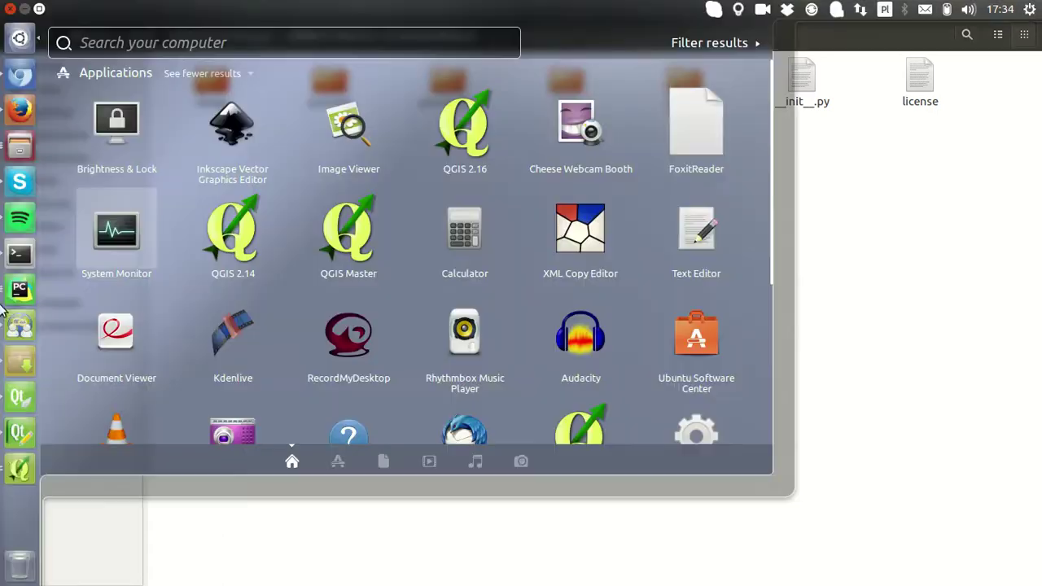
pyautogui.click(12, 469)
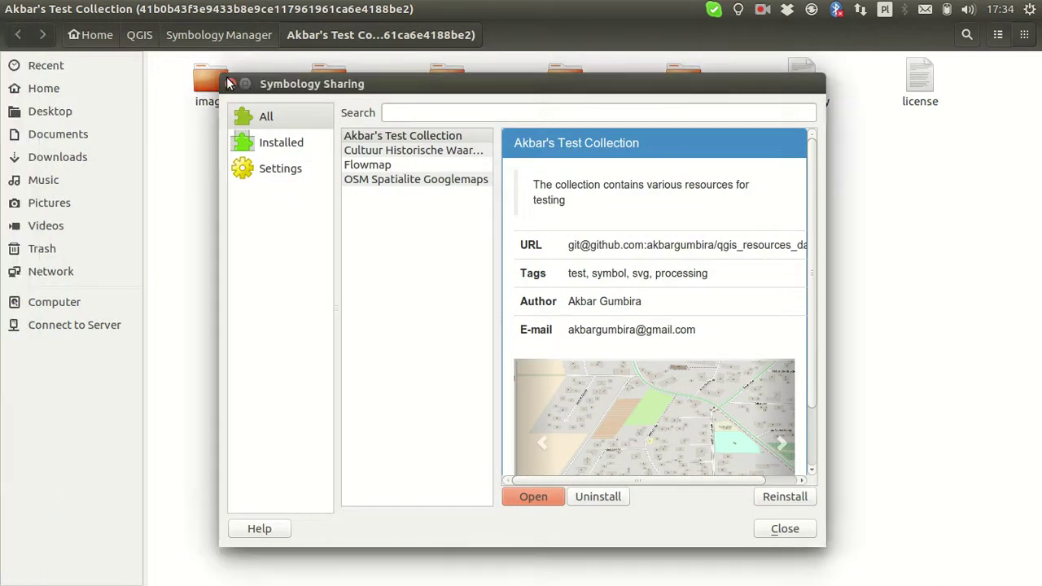
pyautogui.click(230, 83)
pyautogui.press('super')
pyautogui.click(12, 465)
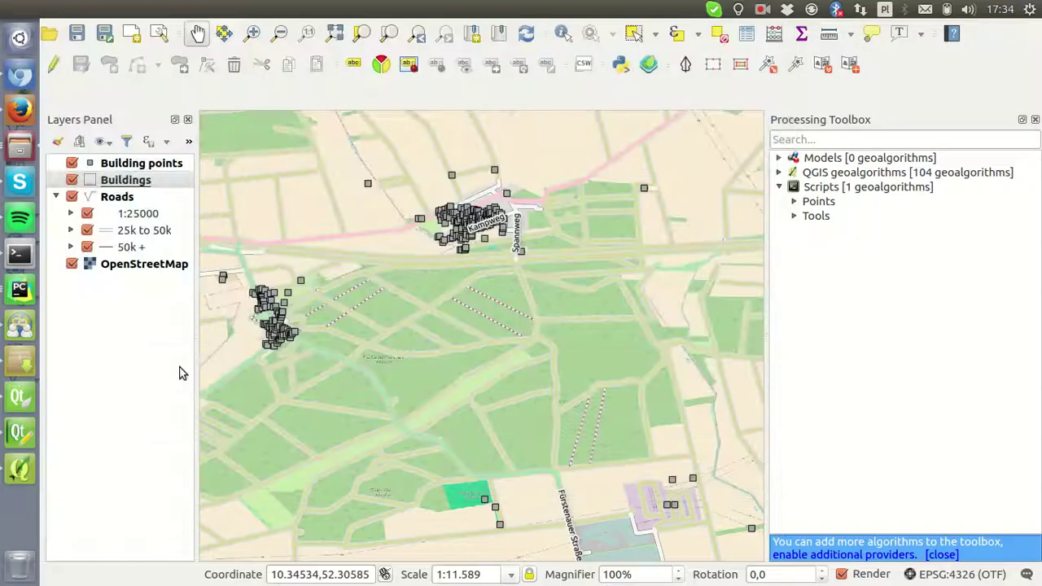
# Locate the Points from vector script in the Points group of the Processing Toolbox scripts.
pyautogui.click(872, 191)
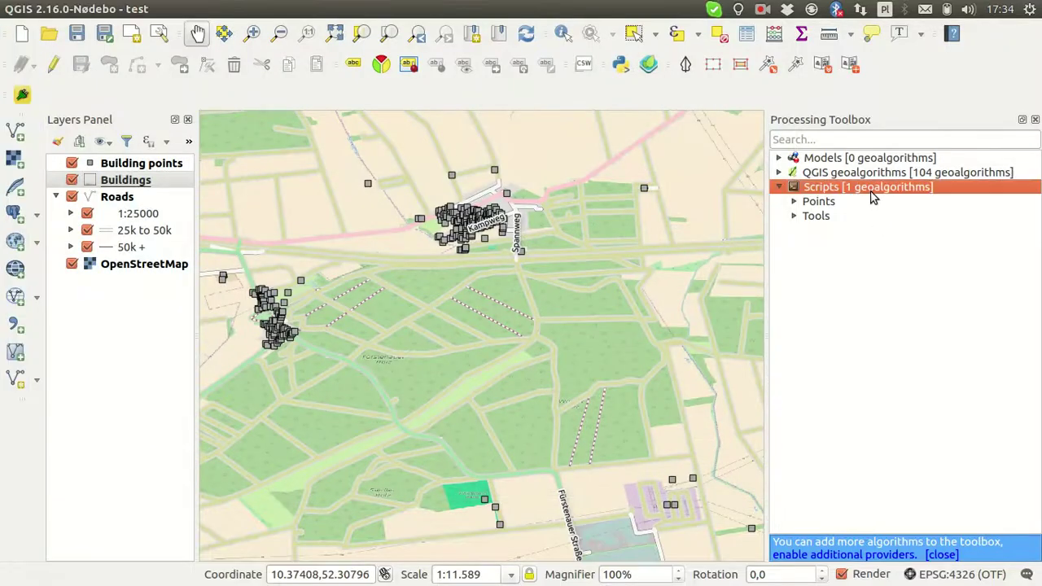
pyautogui.click(795, 201)
pyautogui.click(875, 217)
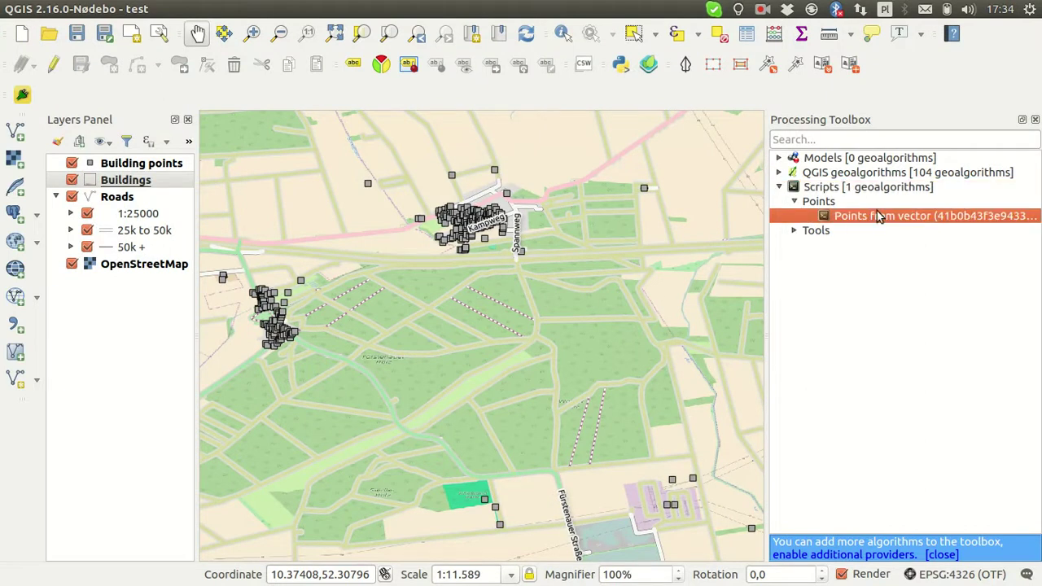
# Switch to the file manager and locate Points_from_vector.py in the collection's processing folder.
pyautogui.hotkey('alt', 'Tab')
pyautogui.doubleClick(450, 93)
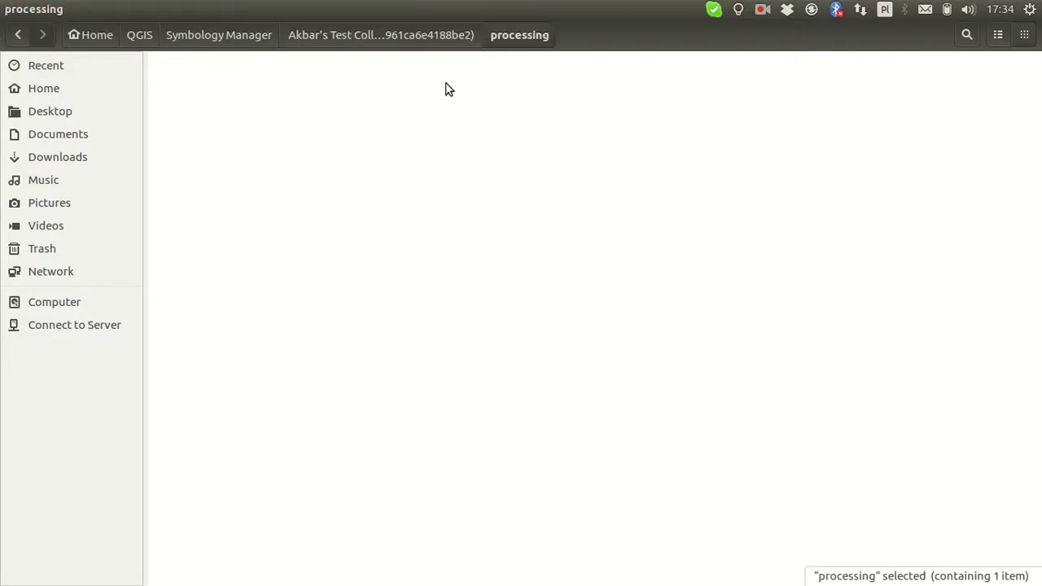
pyautogui.click(225, 98)
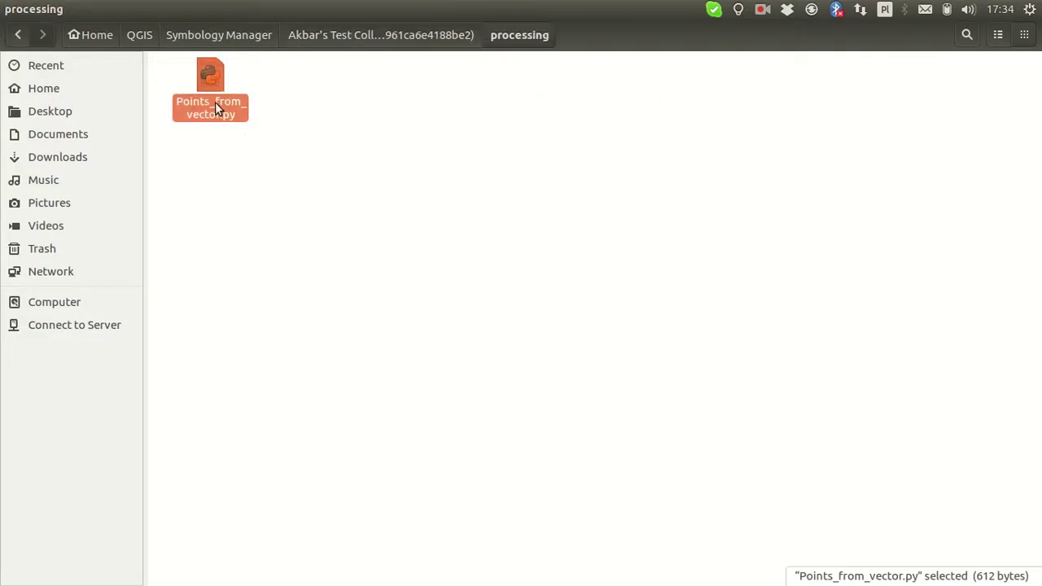
# Switch back to QGIS and set the Buildings layer's SVG fill to charizard.svg from the installed test collection.
pyautogui.hotkey('alt', 'Tab')
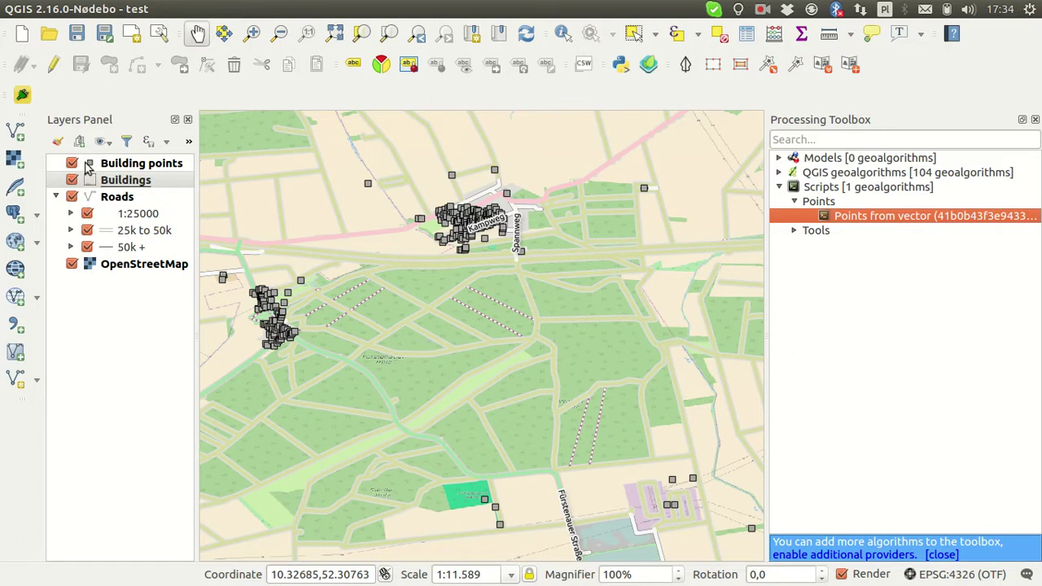
pyautogui.click(127, 181)
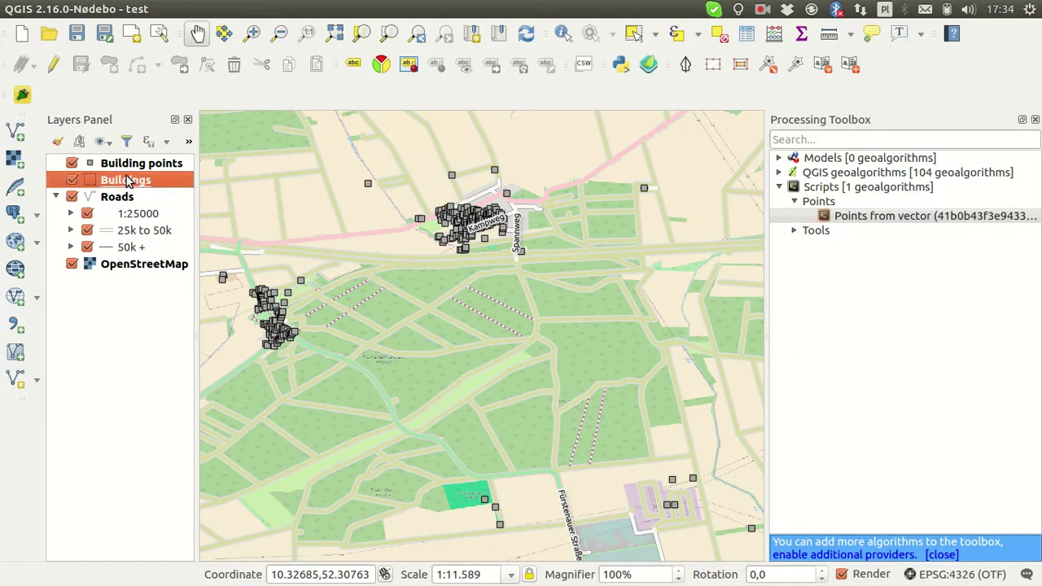
pyautogui.rightClick(126, 181)
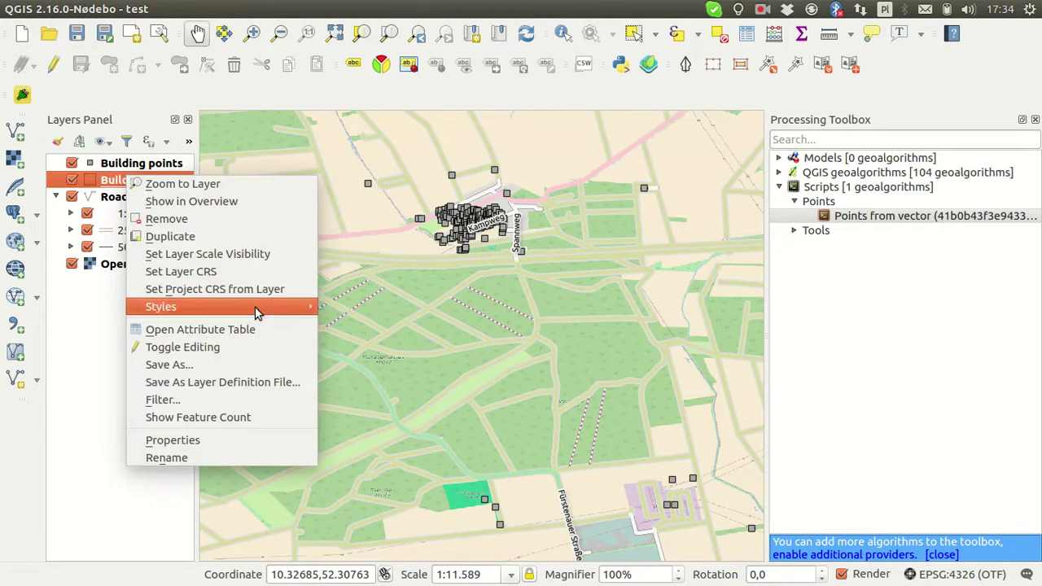
pyautogui.moveTo(259, 306)
pyautogui.click(385, 576)
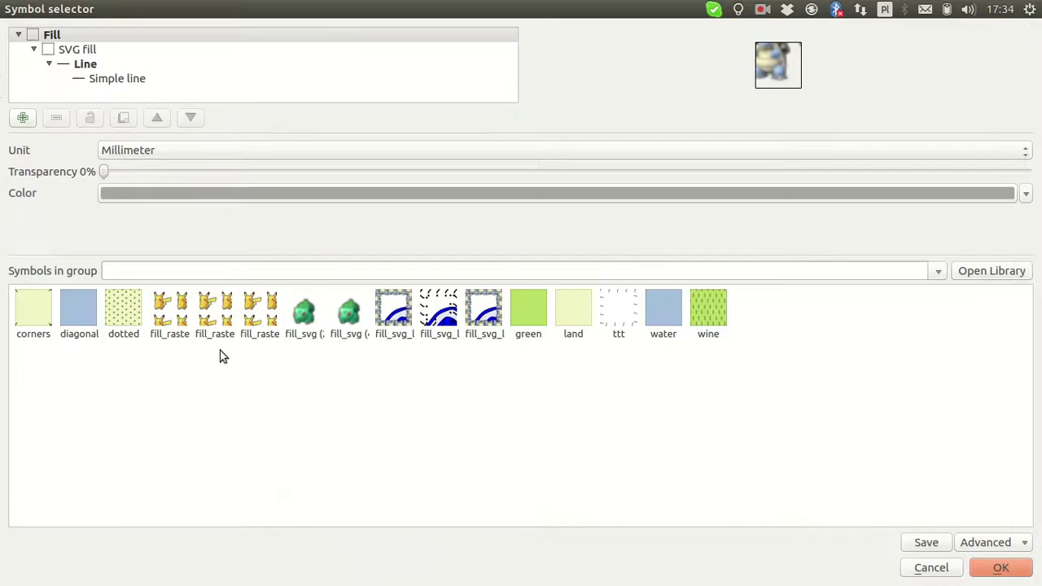
pyautogui.click(116, 76)
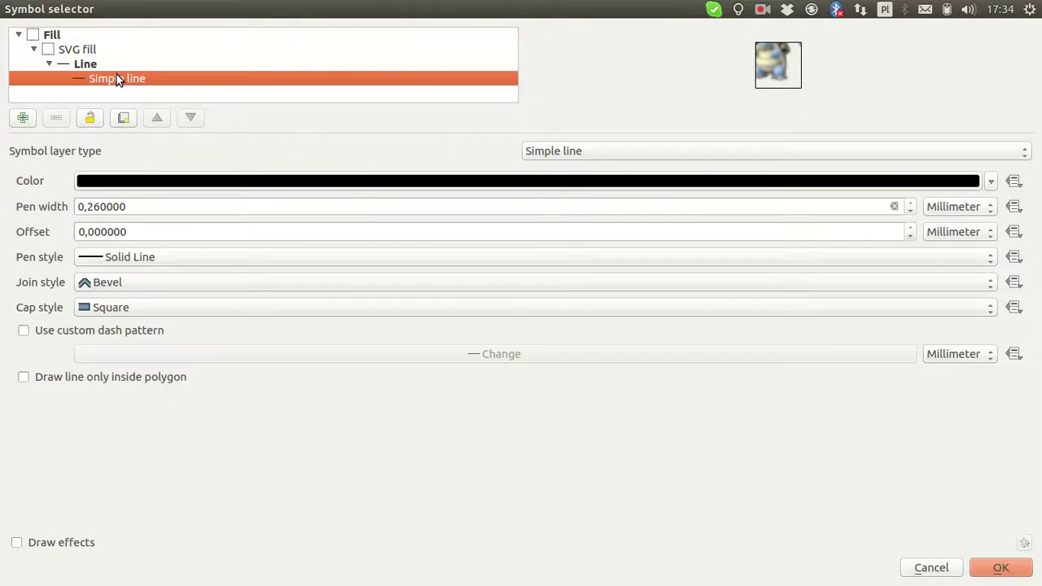
pyautogui.click(95, 51)
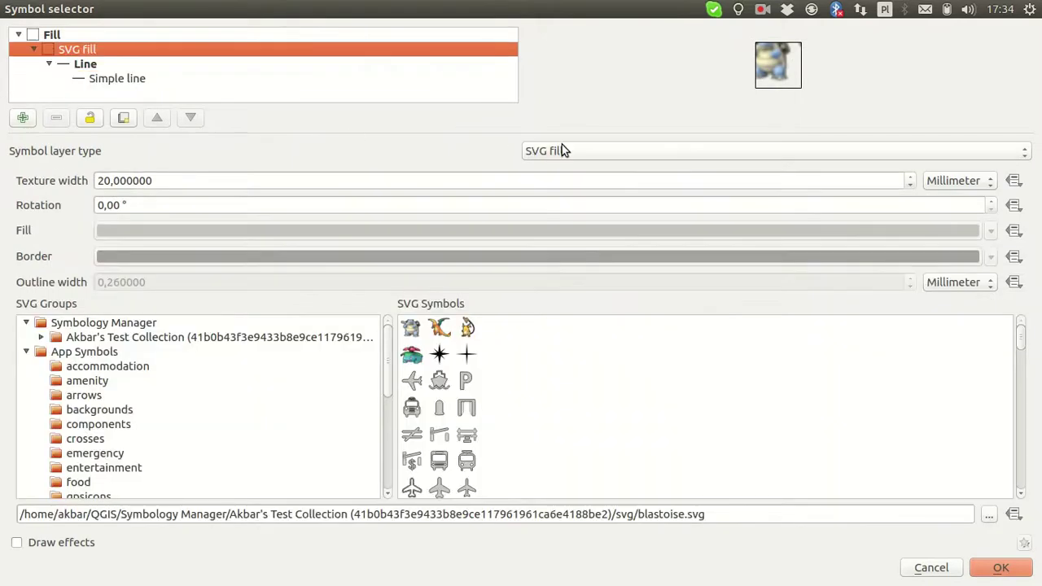
pyautogui.click(98, 337)
pyautogui.click(413, 330)
pyautogui.click(456, 332)
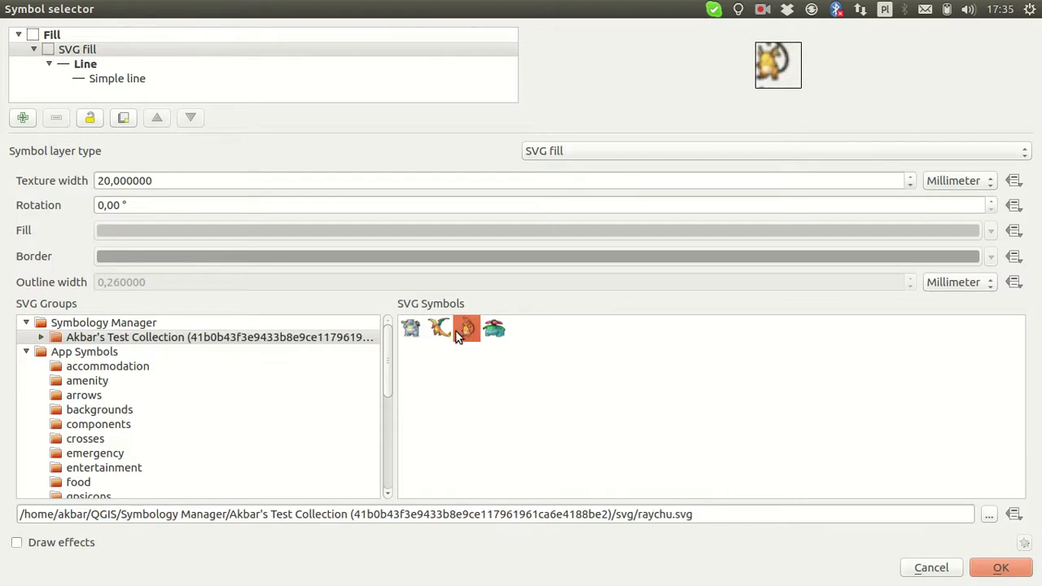
pyautogui.click(439, 329)
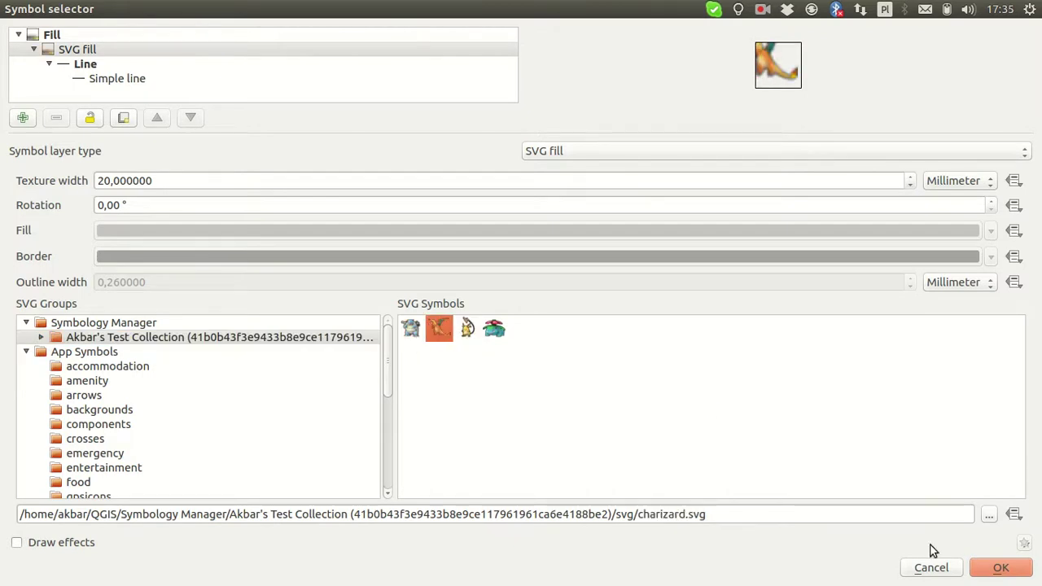
pyautogui.click(1000, 572)
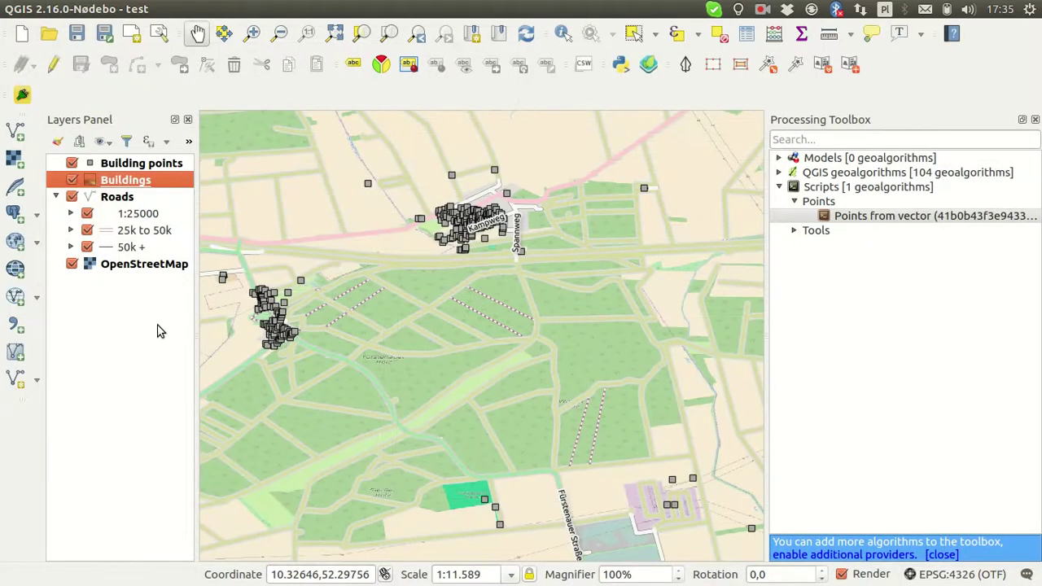
pyautogui.click(113, 300)
# Open the Style Manager and examine the test collection's group and the marker symbols in its various_symbols subgroup.
pyautogui.click(230, 10)
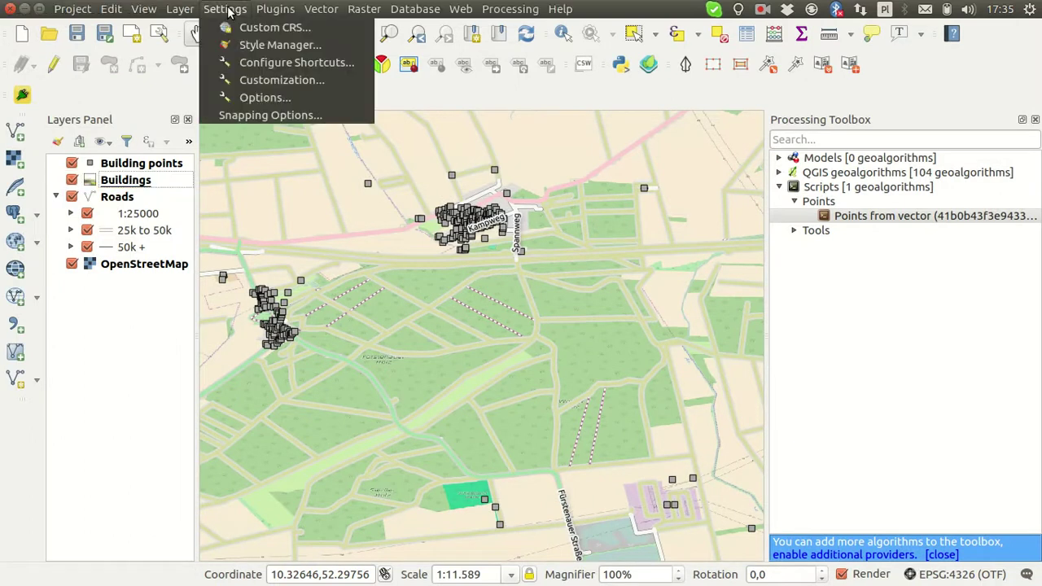
pyautogui.click(251, 46)
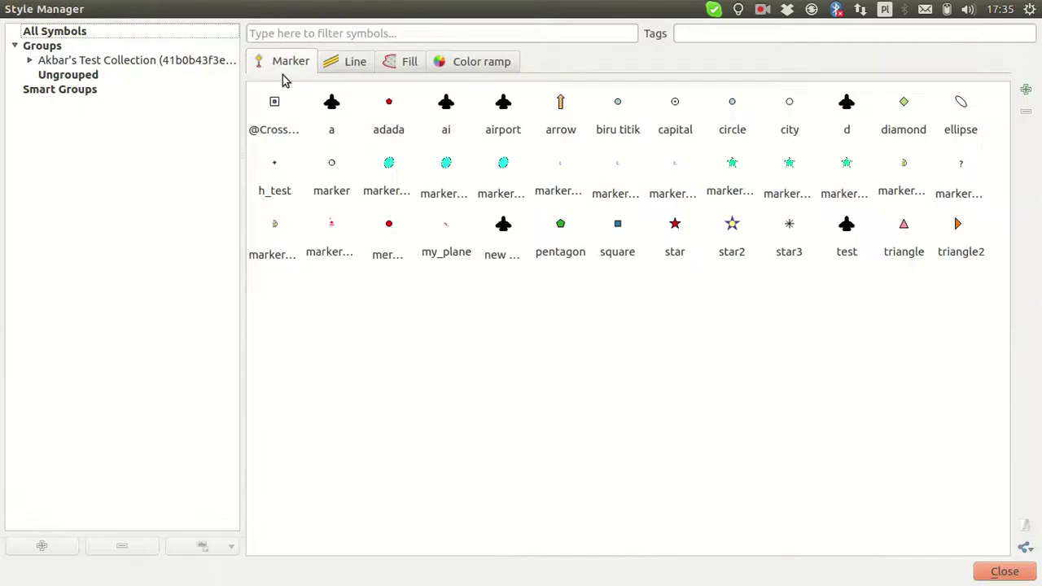
pyautogui.click(108, 60)
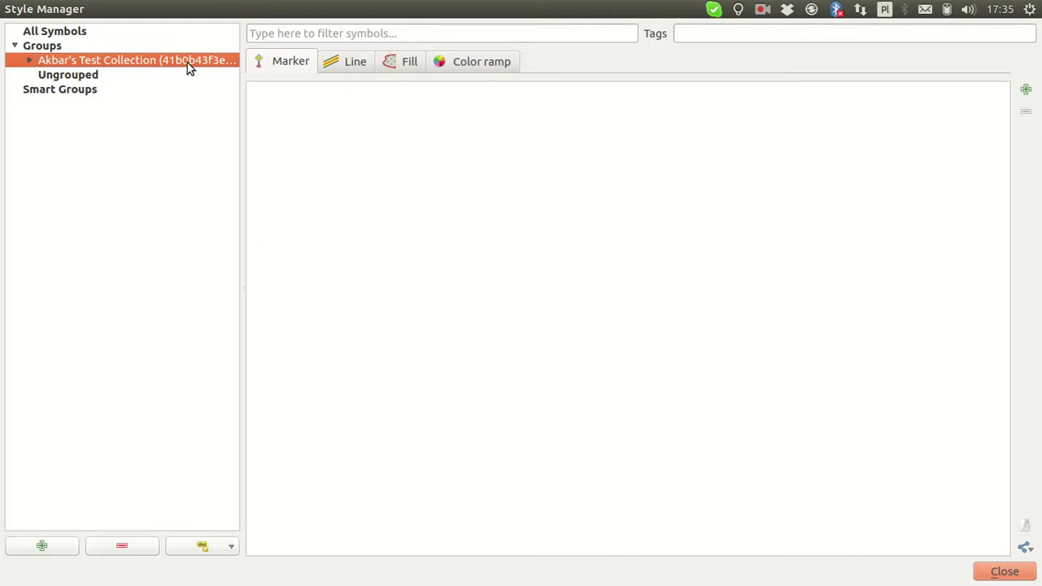
pyautogui.click(29, 60)
pyautogui.click(86, 80)
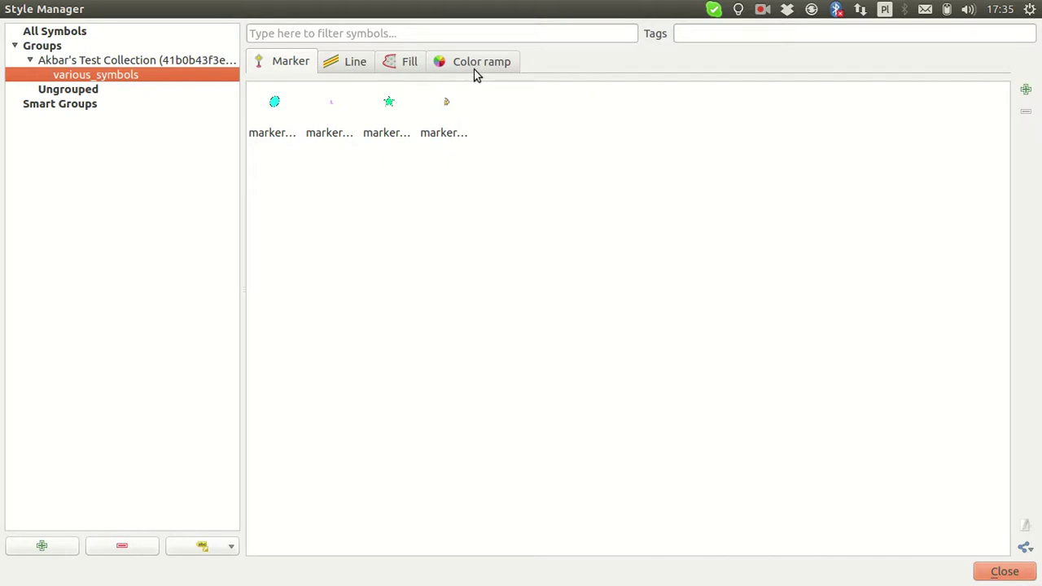
pyautogui.click(157, 65)
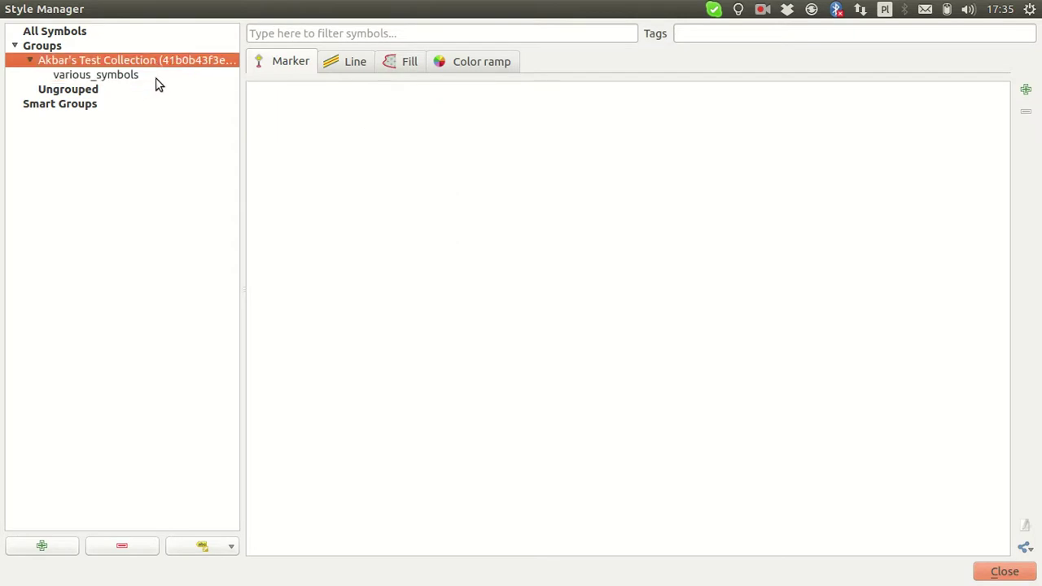
pyautogui.click(157, 78)
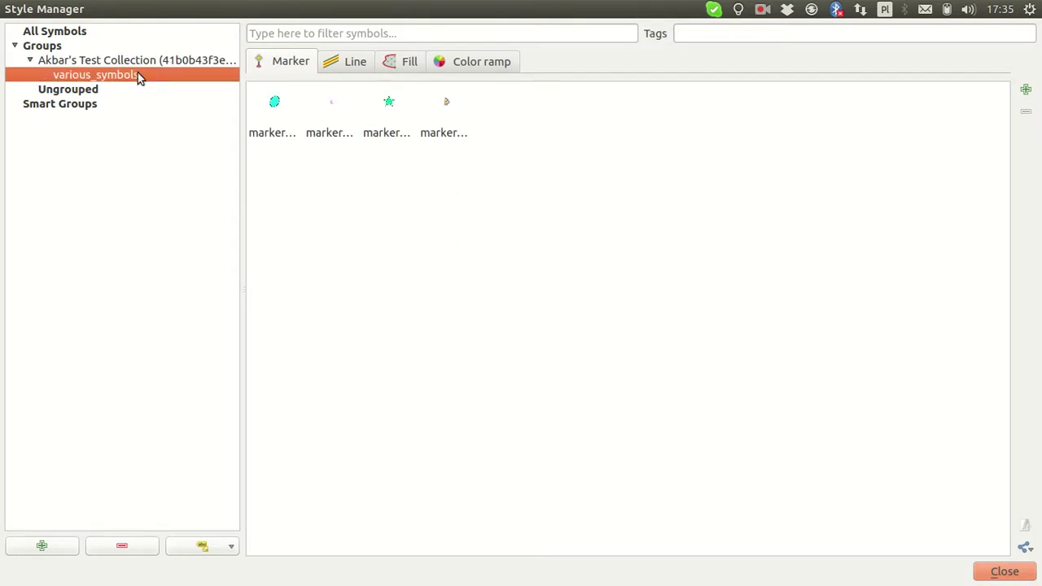
pyautogui.click(136, 64)
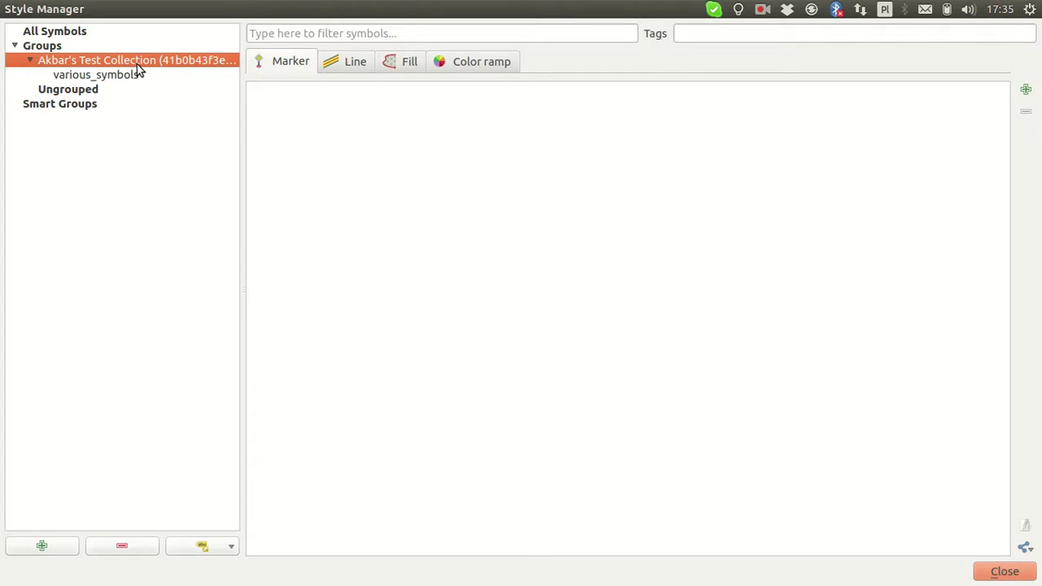
# Examine the SVG marker layer of line_svg_marker and the fill symbols in the various_symbols group, and close the Style Manager.
pyautogui.click(137, 74)
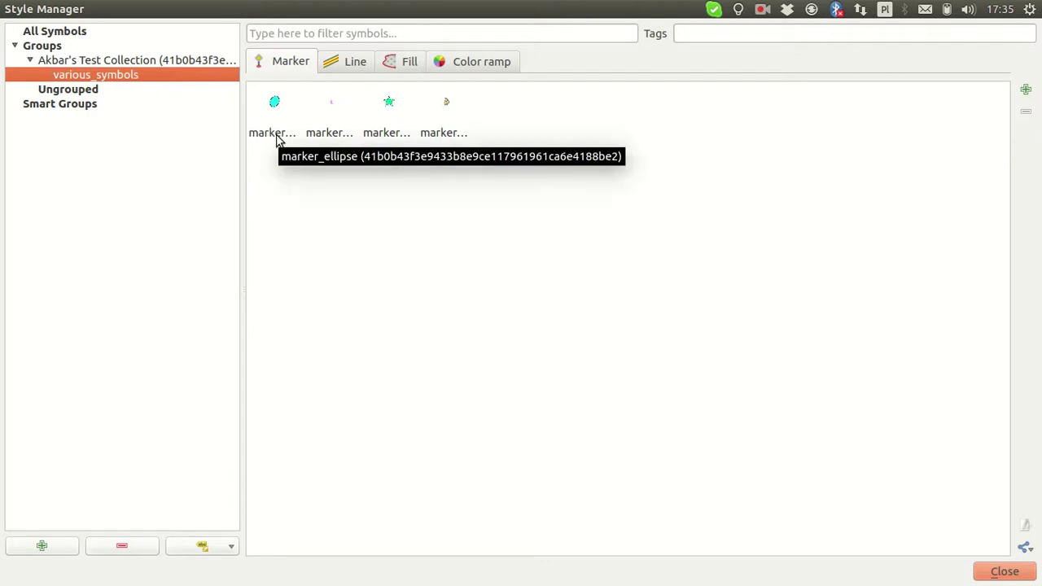
pyautogui.click(345, 65)
pyautogui.click(355, 122)
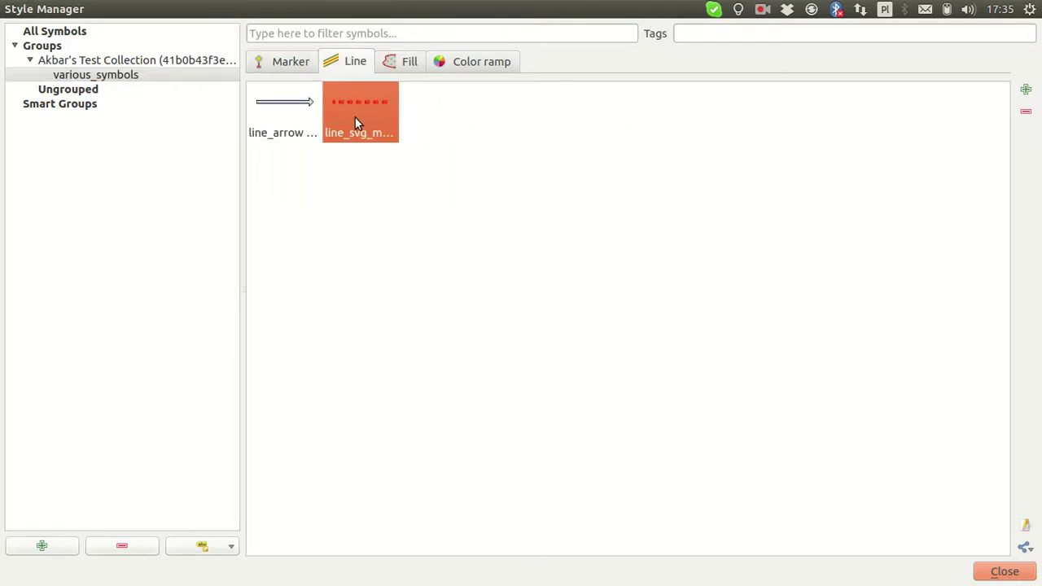
pyautogui.doubleClick(356, 122)
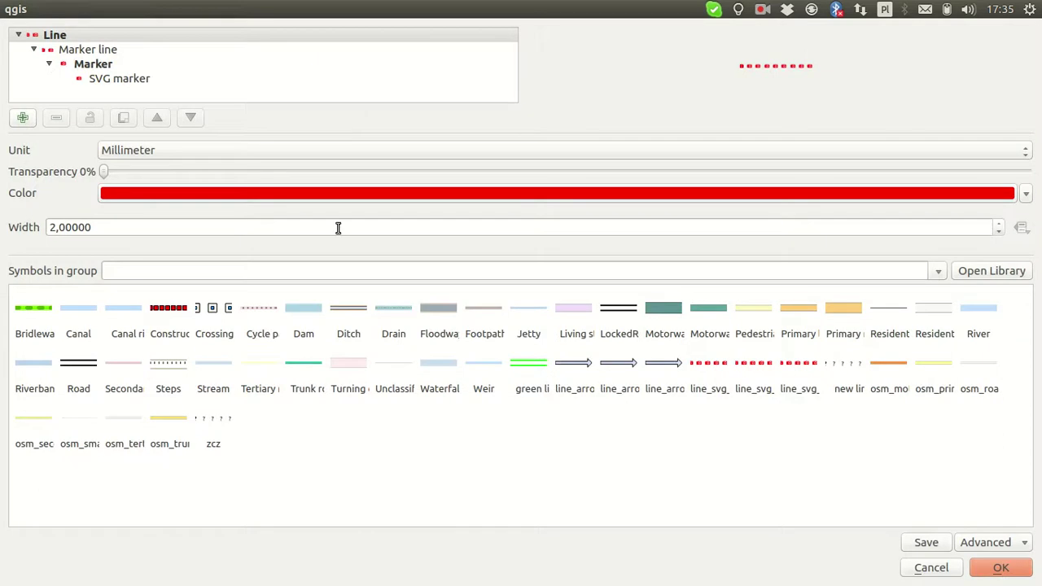
pyautogui.click(157, 71)
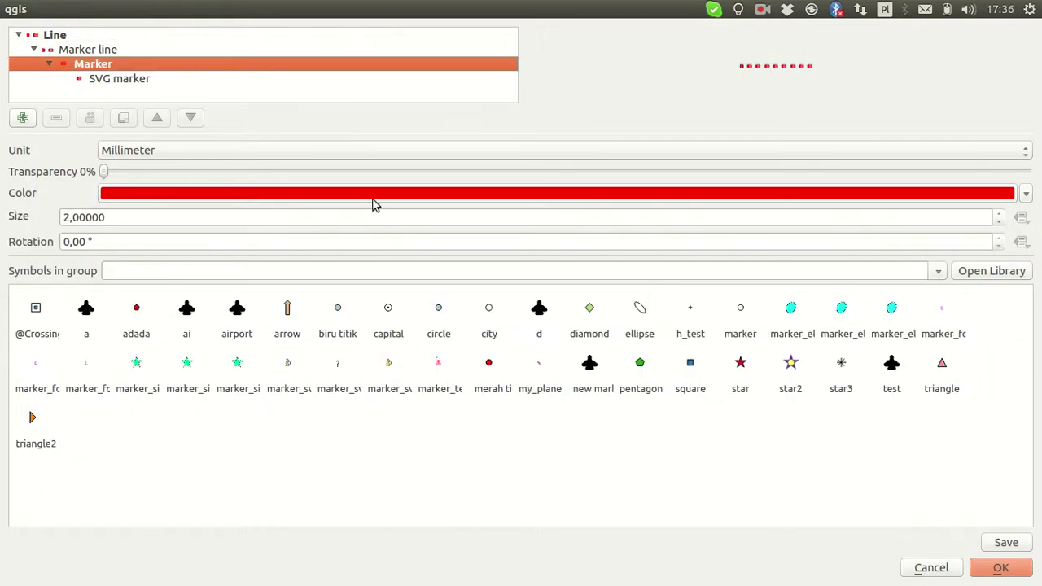
pyautogui.click(197, 82)
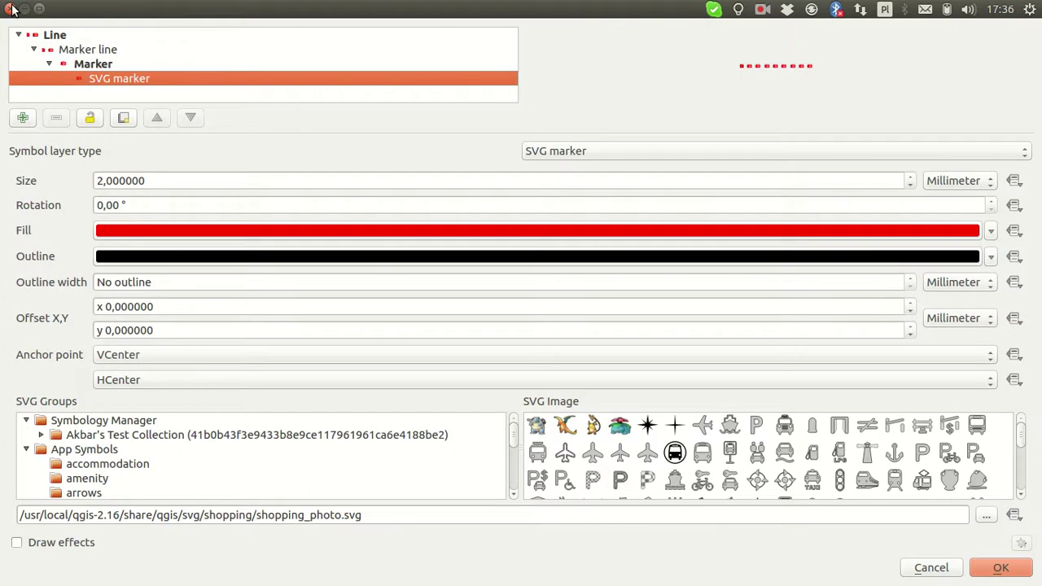
pyautogui.click(12, 9)
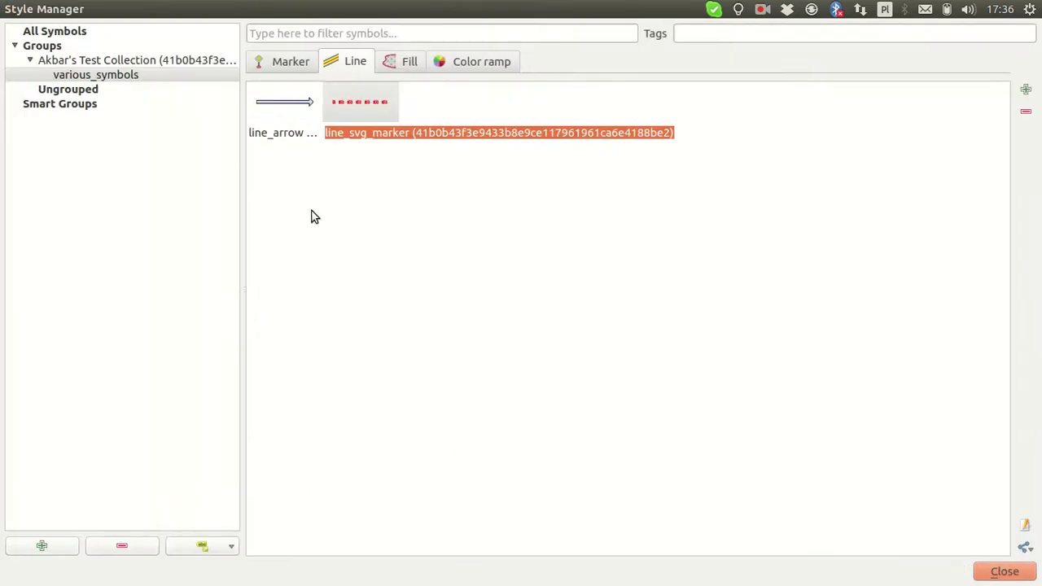
pyautogui.click(391, 65)
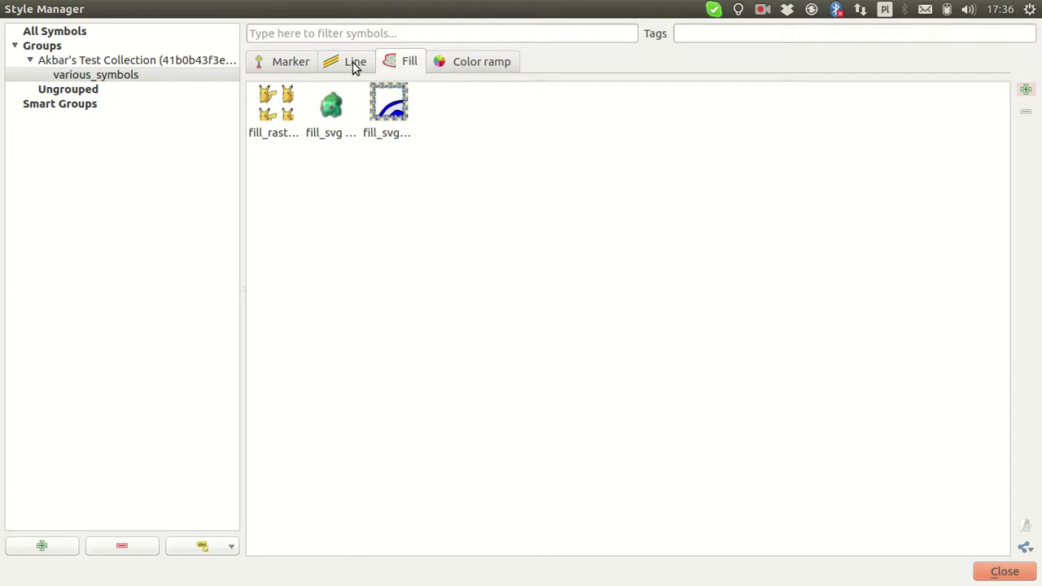
pyautogui.click(993, 578)
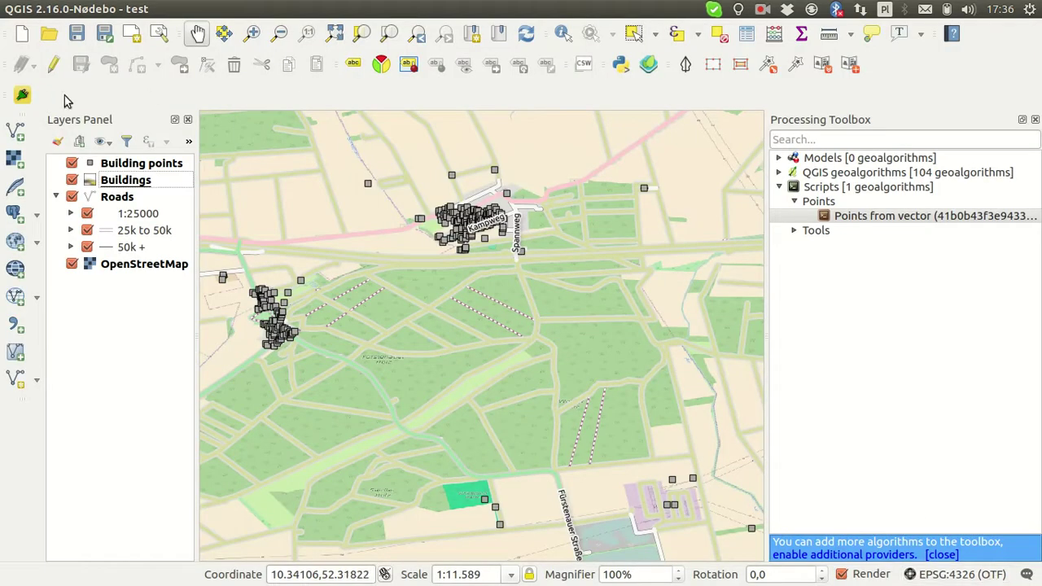
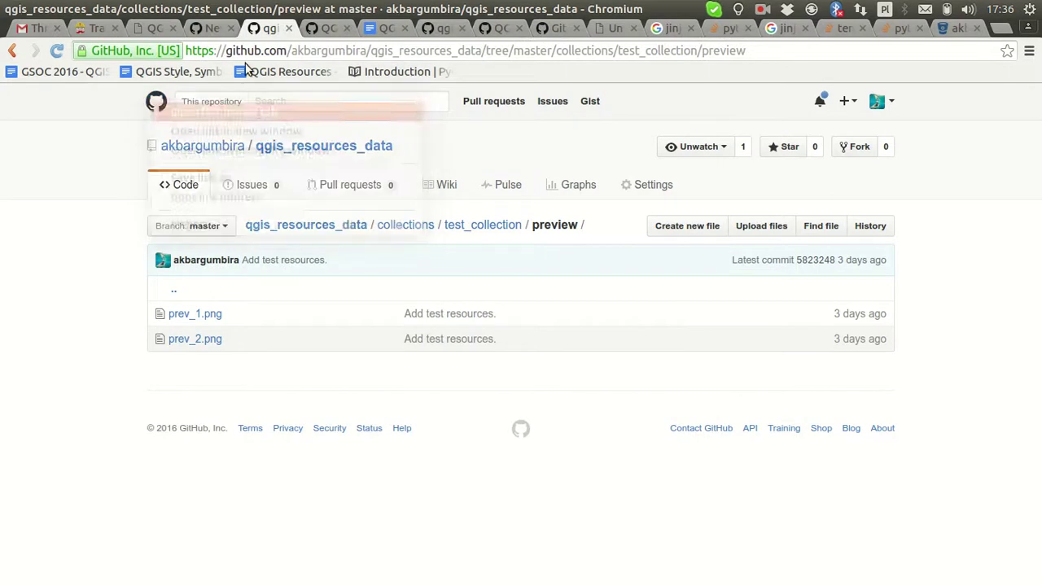
# Switch to the browser and examine the metadata.ini file in the chwk-qgis-styles repository on GitHub.
pyautogui.click(350, 27)
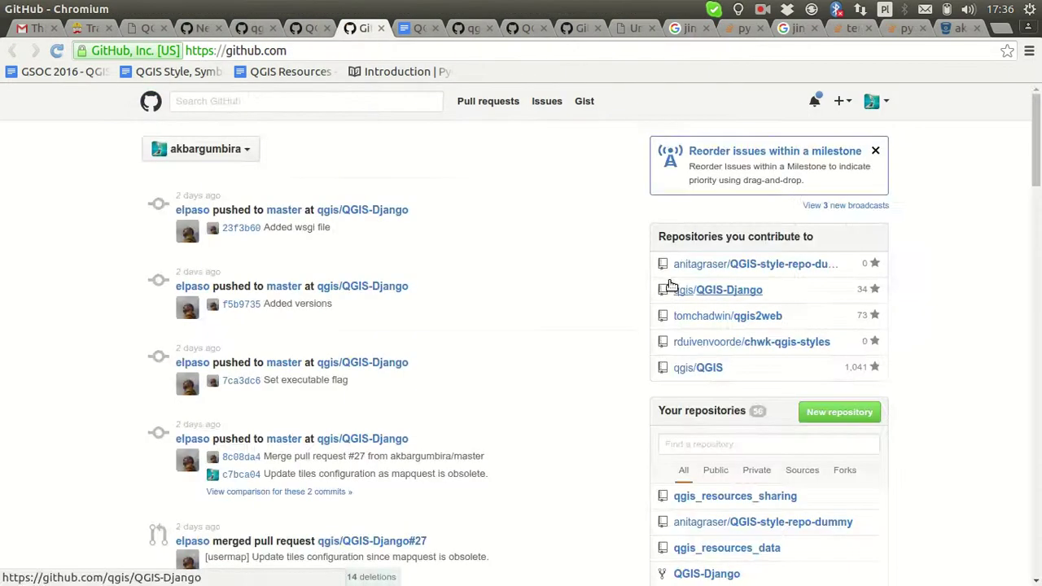
pyautogui.scroll(-3, 884, 460)
pyautogui.scroll(-2, 888, 465)
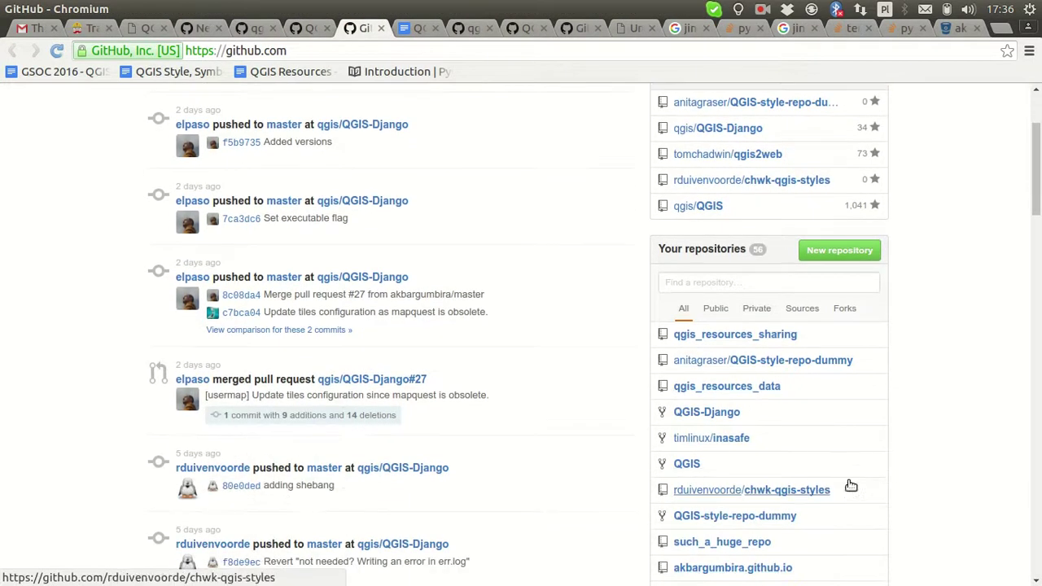
pyautogui.click(812, 492)
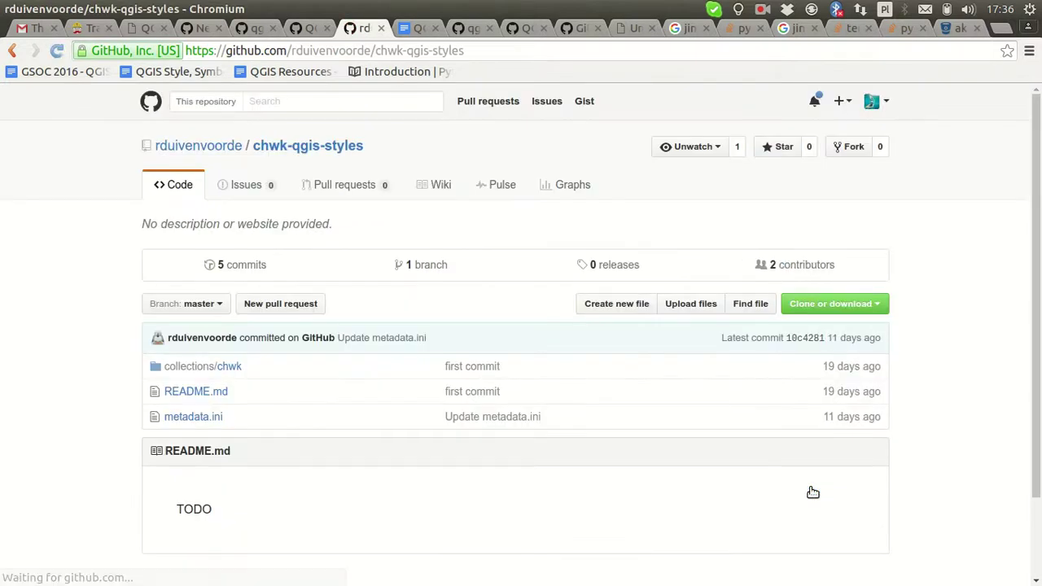
pyautogui.scroll(-2, 283, 441)
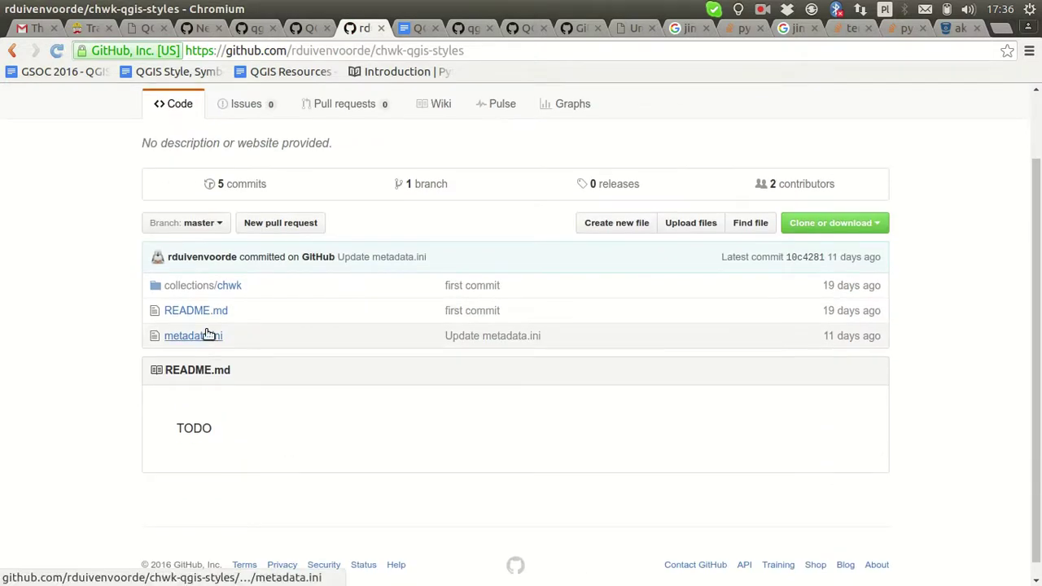
pyautogui.click(214, 337)
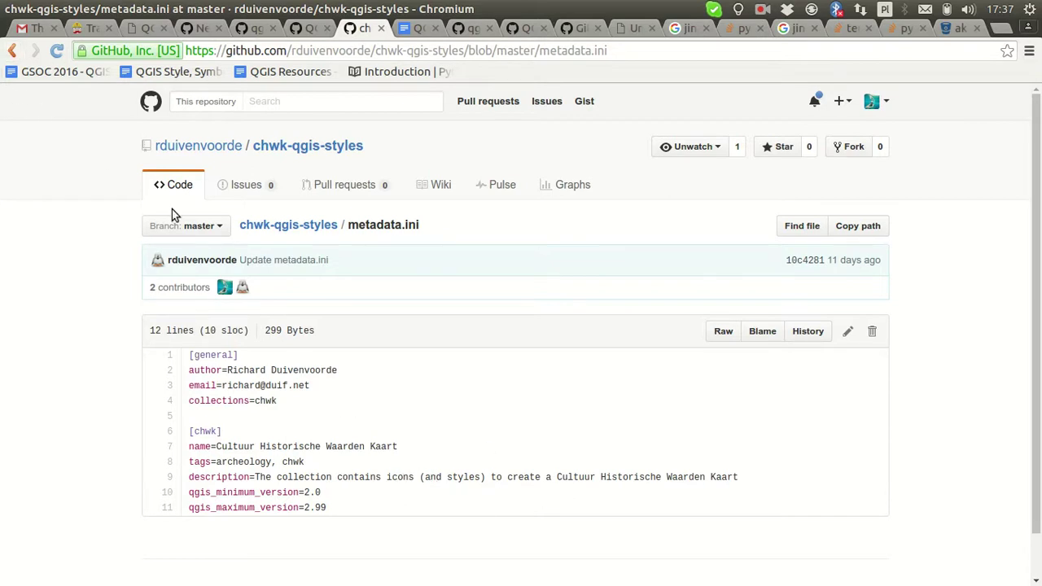
# Examine the svg and style folders of the chwk collection in the chwk-qgis-styles repository.
pyautogui.click(12, 50)
pyautogui.click(219, 286)
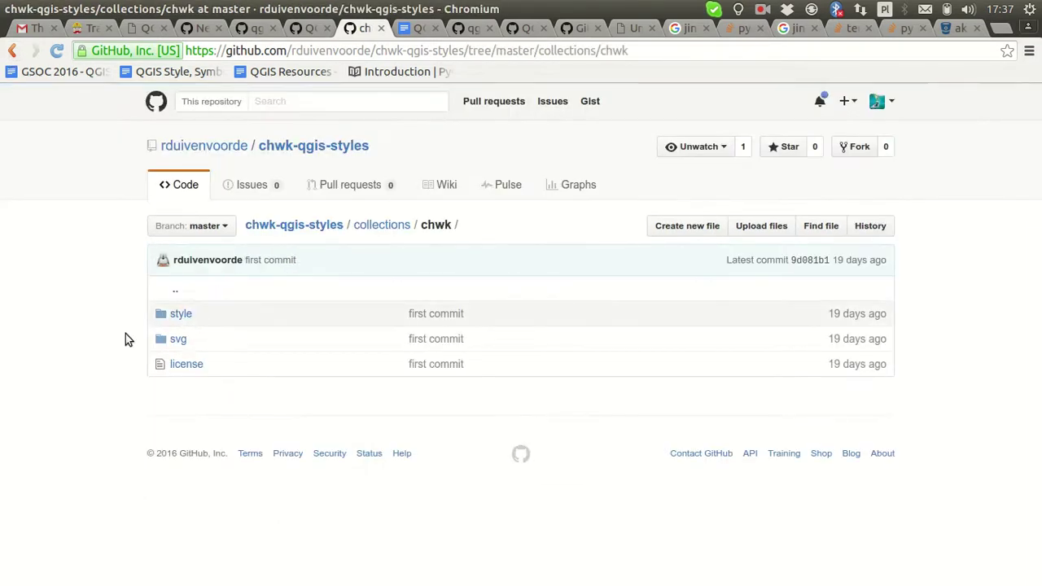
pyautogui.click(180, 339)
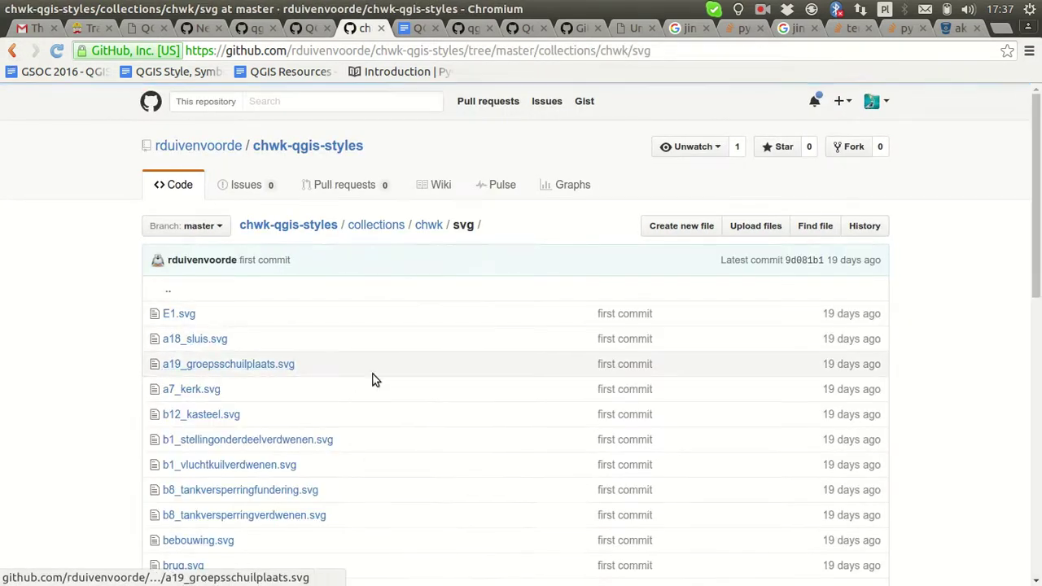
pyautogui.scroll(-8, 372, 379)
pyautogui.scroll(4, 374, 378)
pyautogui.scroll(4, 374, 378)
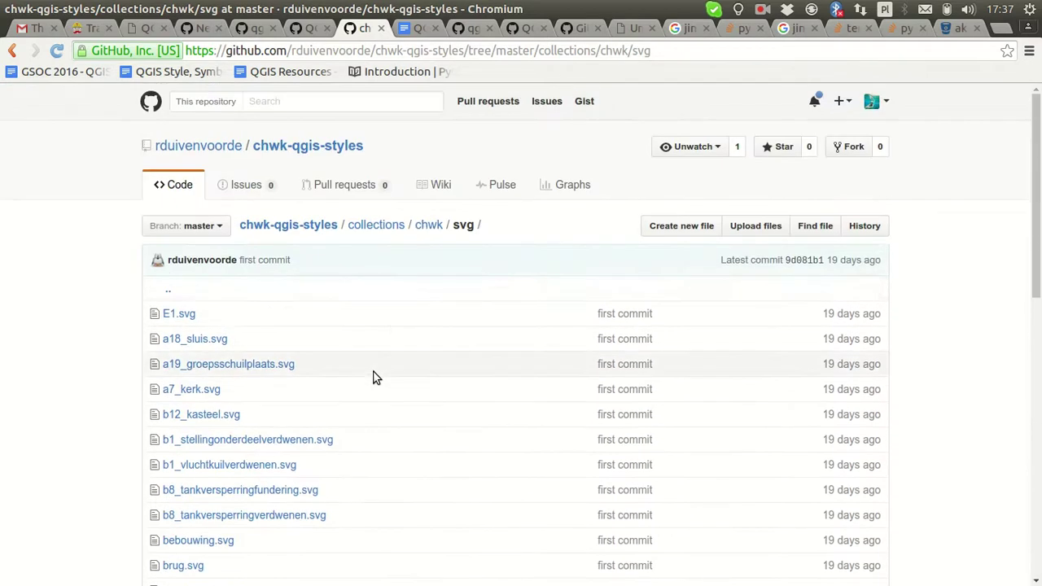
pyautogui.click(433, 224)
pyautogui.click(189, 318)
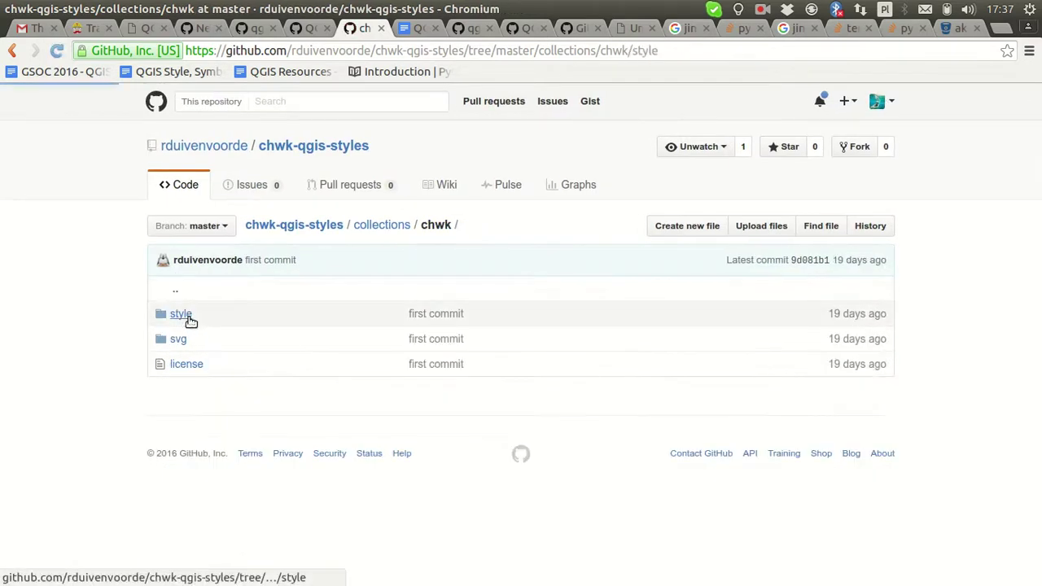
pyautogui.click(444, 227)
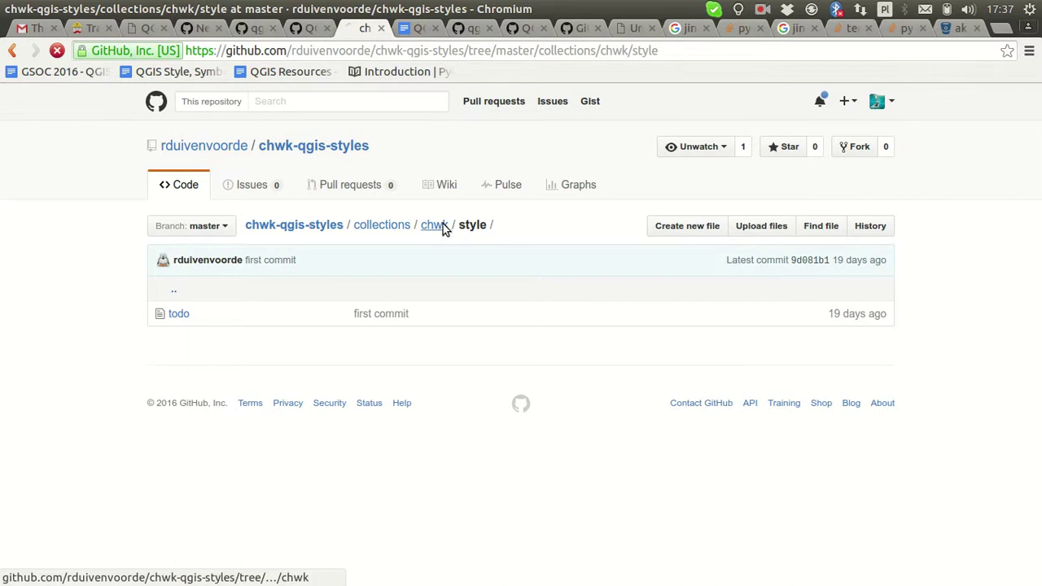
# Switch to QGIS and install the Cultuur Historische Waarden Kaart collection with Symbology Sharing, closing its dialog when done.
pyautogui.hotkey('alt', 'Tab')
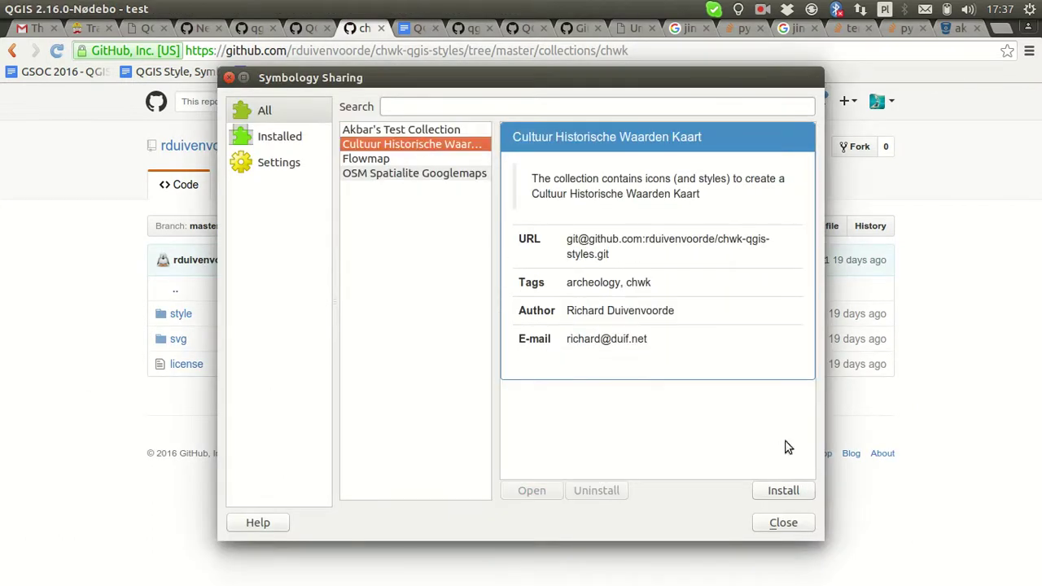
pyautogui.click(765, 493)
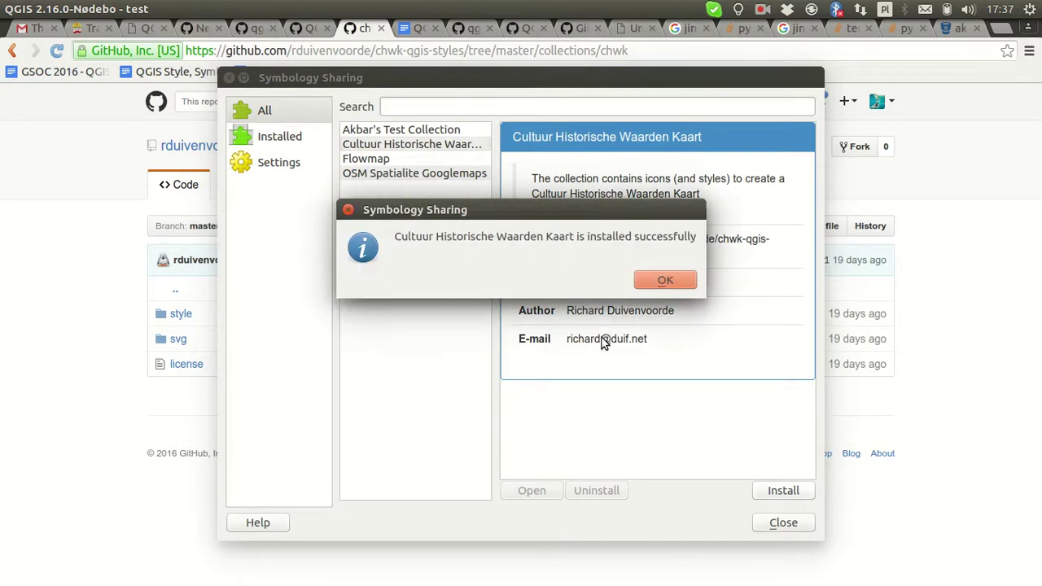
pyautogui.click(651, 281)
pyautogui.press('super')
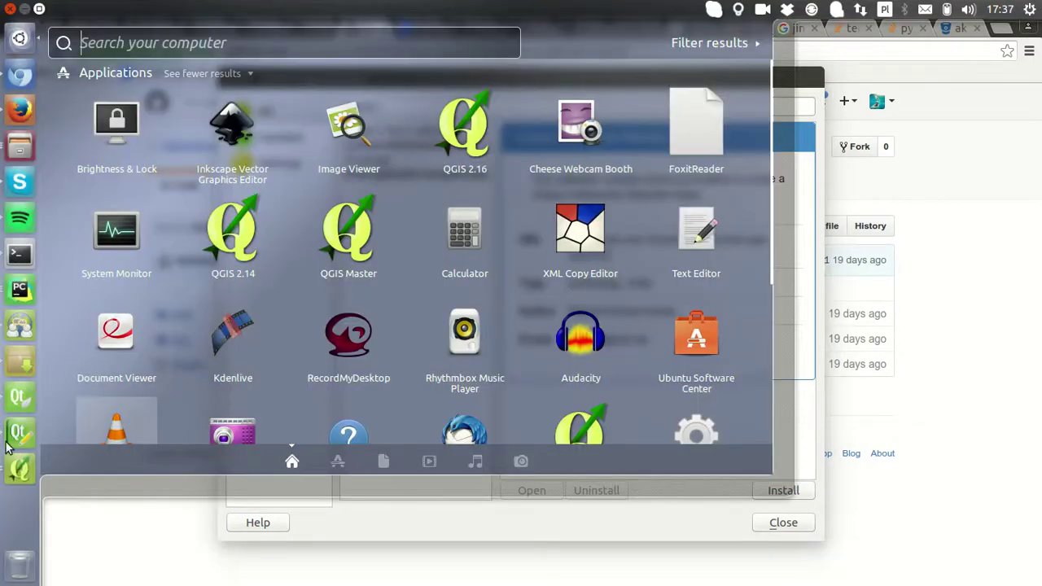
pyautogui.press('Escape')
pyautogui.click(781, 523)
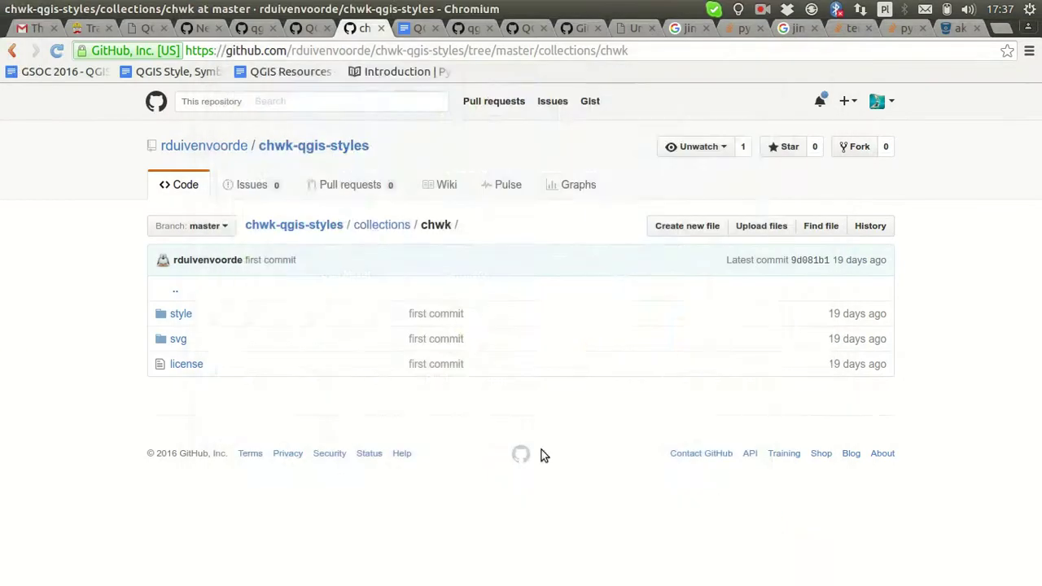
# Return to the QGIS map window and open the SVG fill settings of the Buildings layer's symbol.
pyautogui.press('super')
pyautogui.click(19, 469)
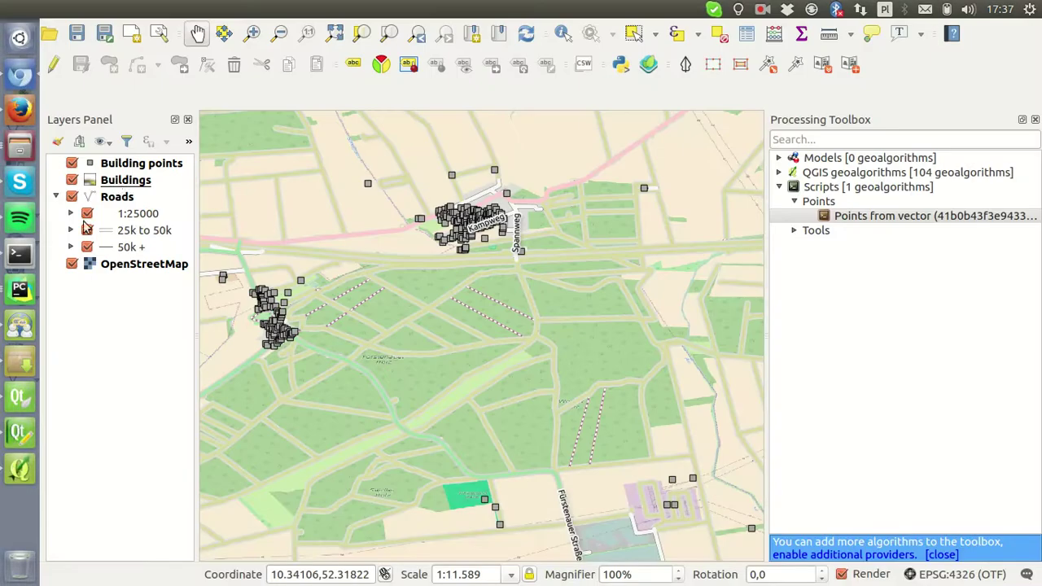
pyautogui.click(145, 166)
pyautogui.click(143, 180)
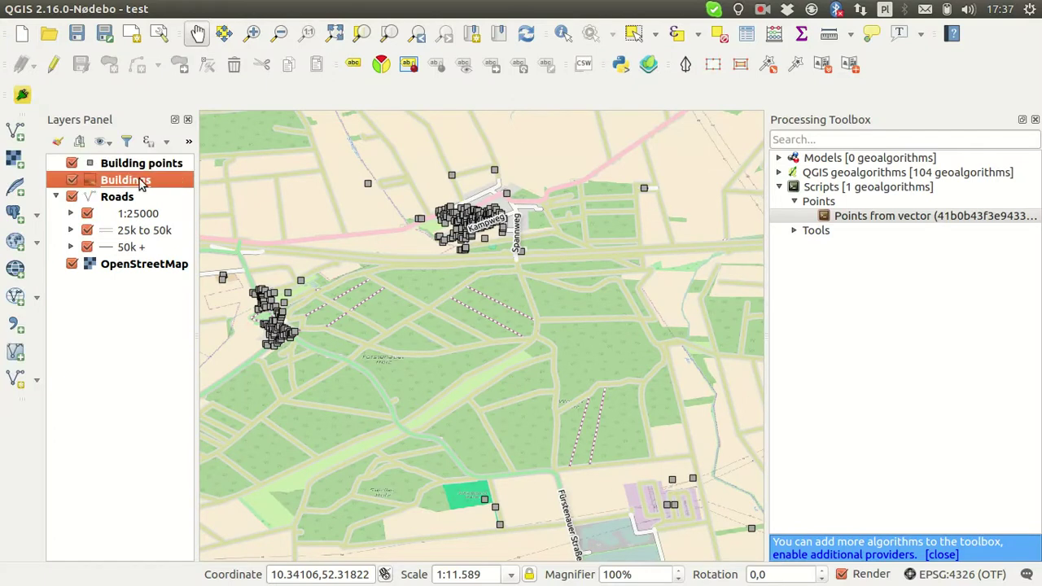
pyautogui.rightClick(135, 184)
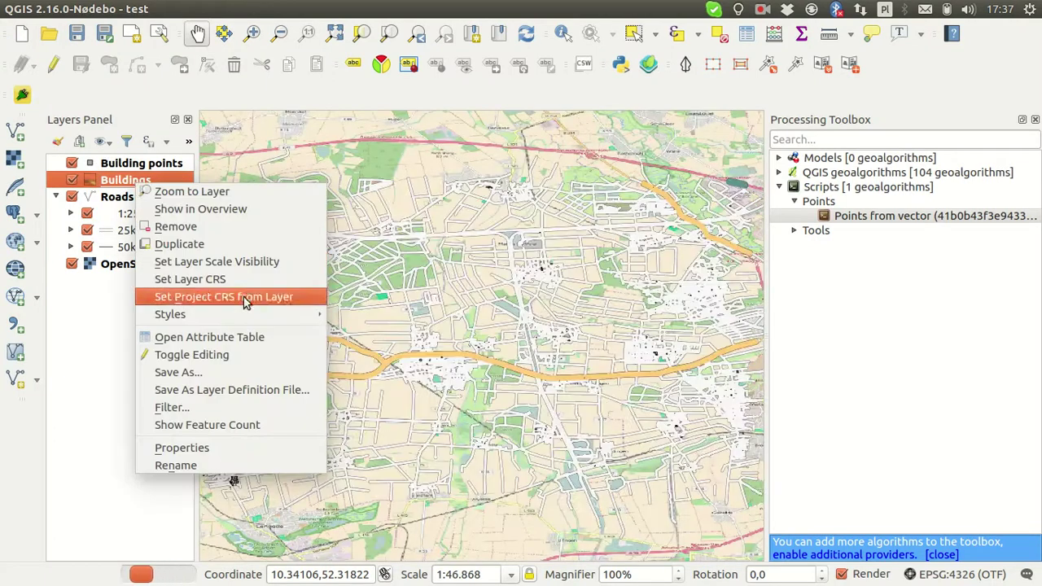
pyautogui.moveTo(170, 313)
pyautogui.click(383, 575)
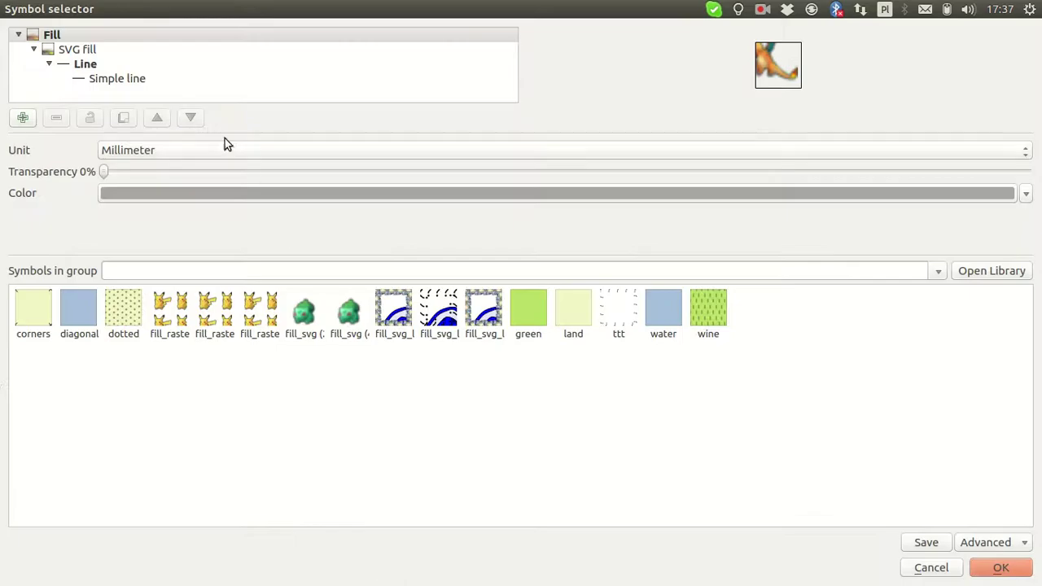
pyautogui.click(138, 54)
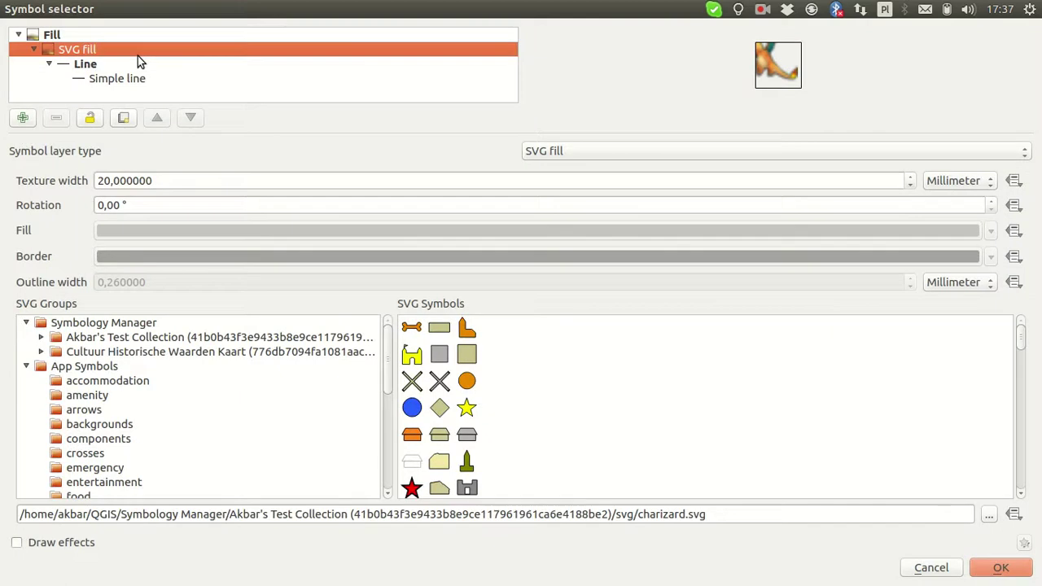
# Set the Buildings layer's SVG fill to the orange windmill from the Cultuur Historische Waarden Kaart collection and apply it.
pyautogui.click(108, 354)
pyautogui.click(412, 330)
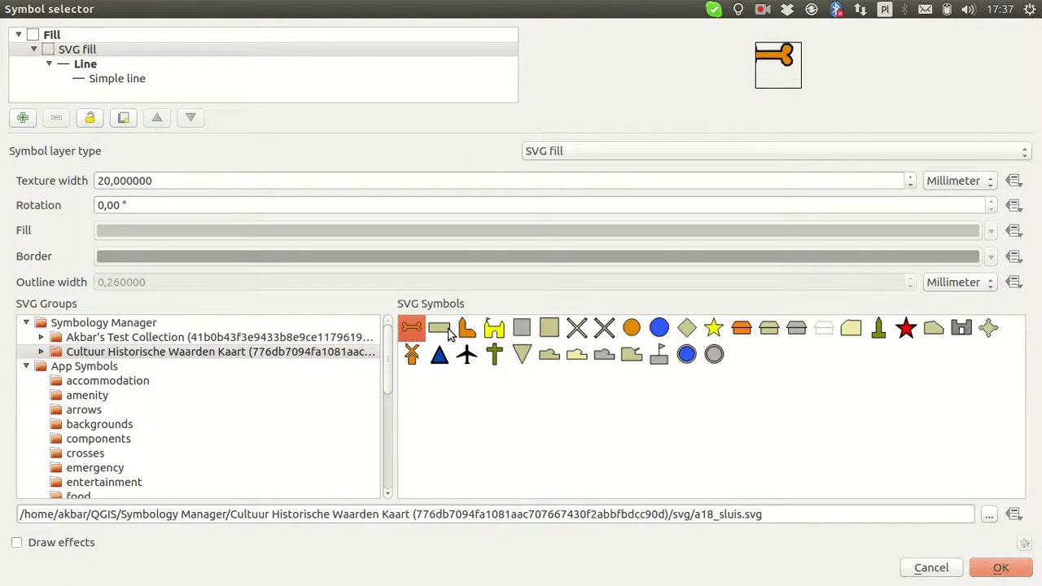
pyautogui.click(447, 331)
pyautogui.click(714, 355)
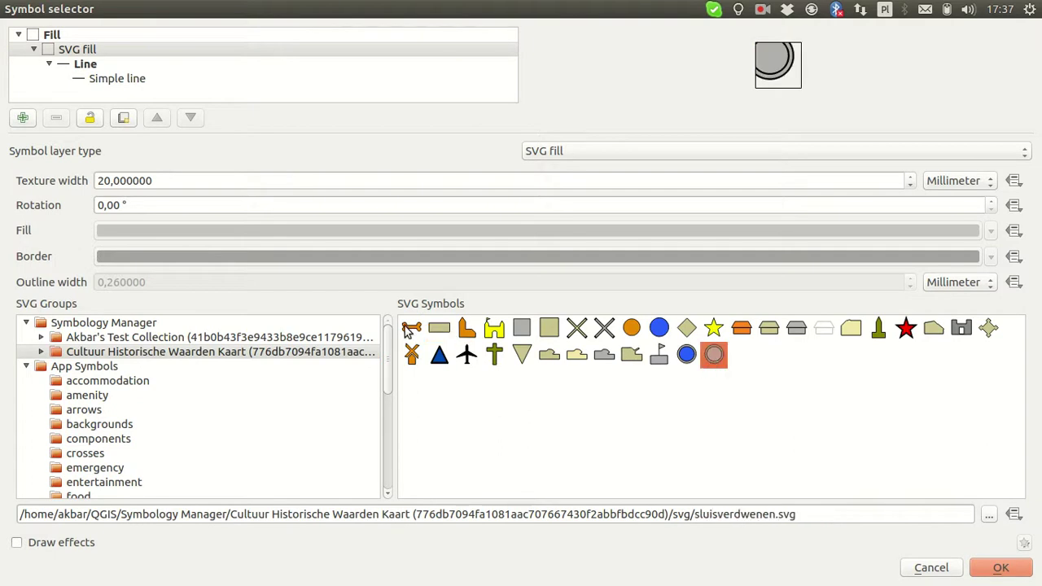
pyautogui.click(411, 328)
pyautogui.click(412, 355)
pyautogui.click(440, 328)
pyautogui.click(412, 355)
pyautogui.click(1006, 570)
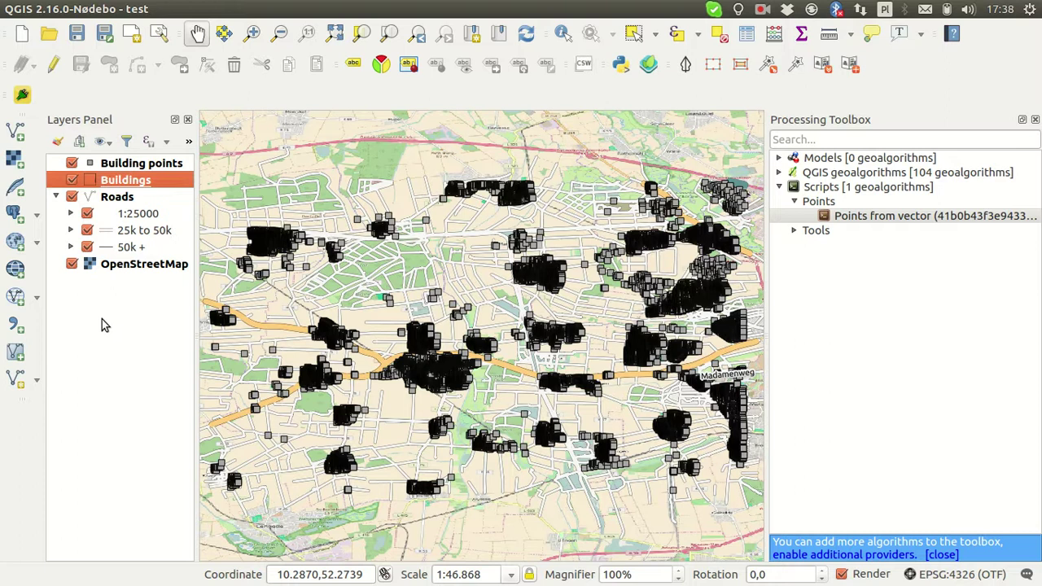
# Show the list of collection repositories in the Symbology Sharing settings.
pyautogui.click(22, 95)
pyautogui.click(285, 167)
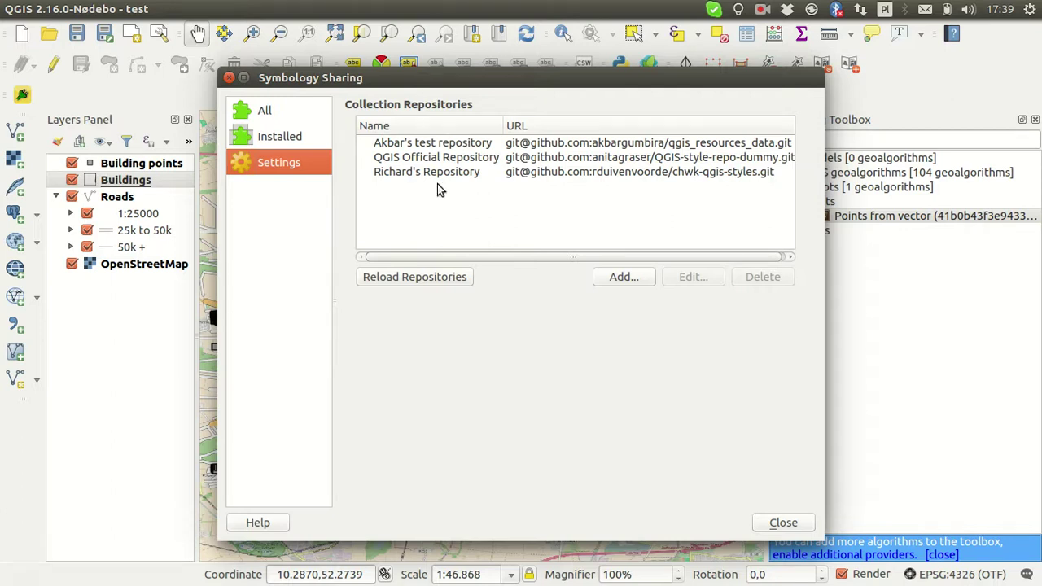
# Open the home page of the QGIS Resource Sharing Tools documentation in the browser, and return to QGIS.
pyautogui.press('super')
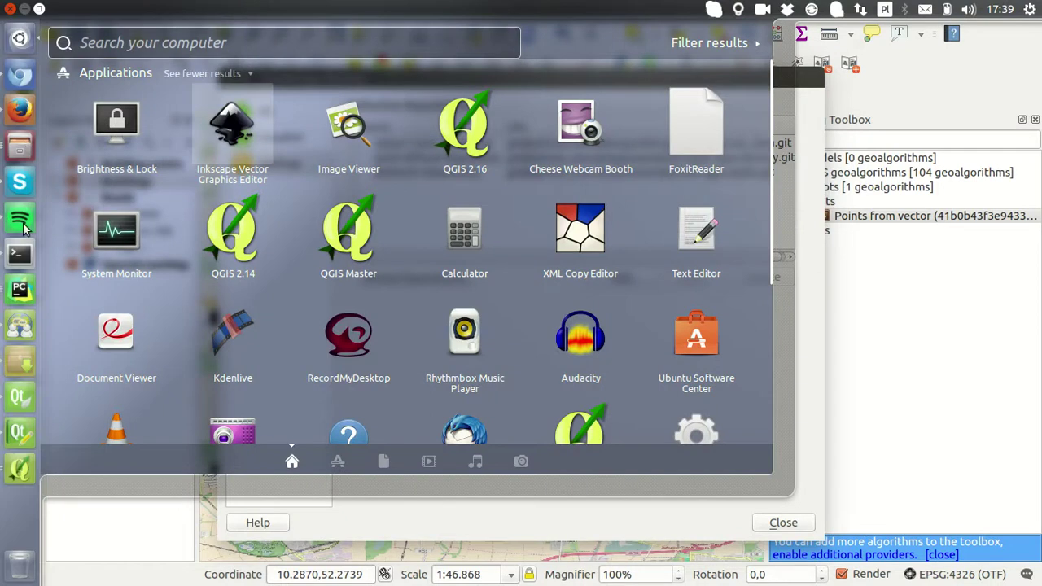
pyautogui.click(19, 76)
pyautogui.click(136, 30)
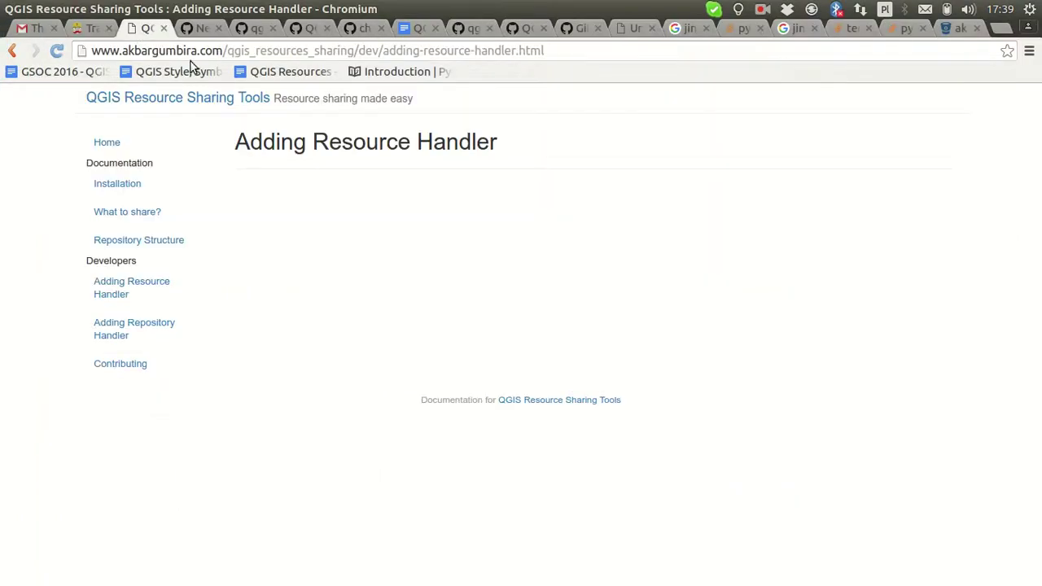
pyautogui.moveTo(359, 50); pyautogui.dragTo(594, 60)
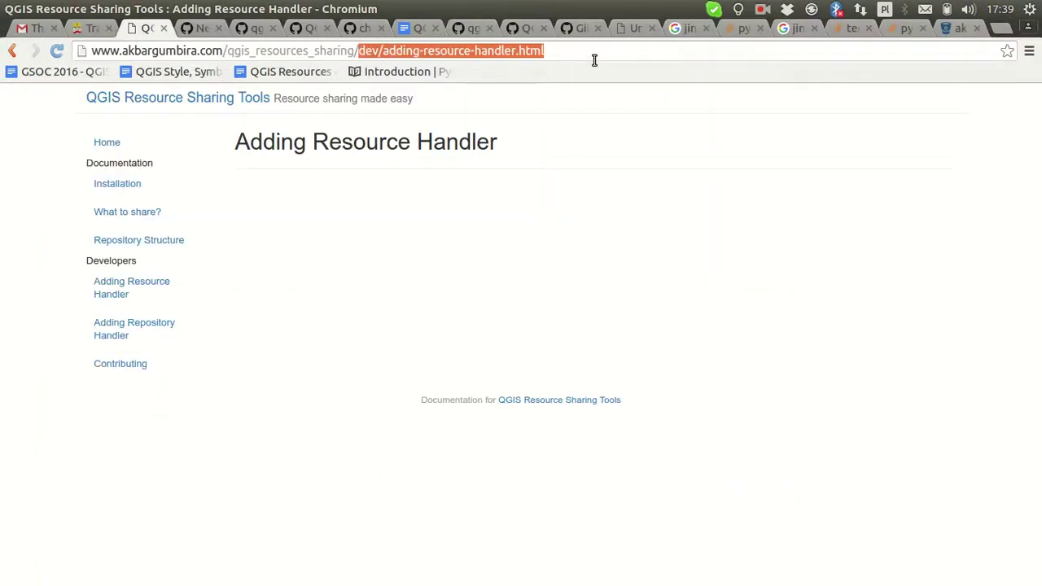
pyautogui.press('BackSpace')
pyautogui.press('Return')
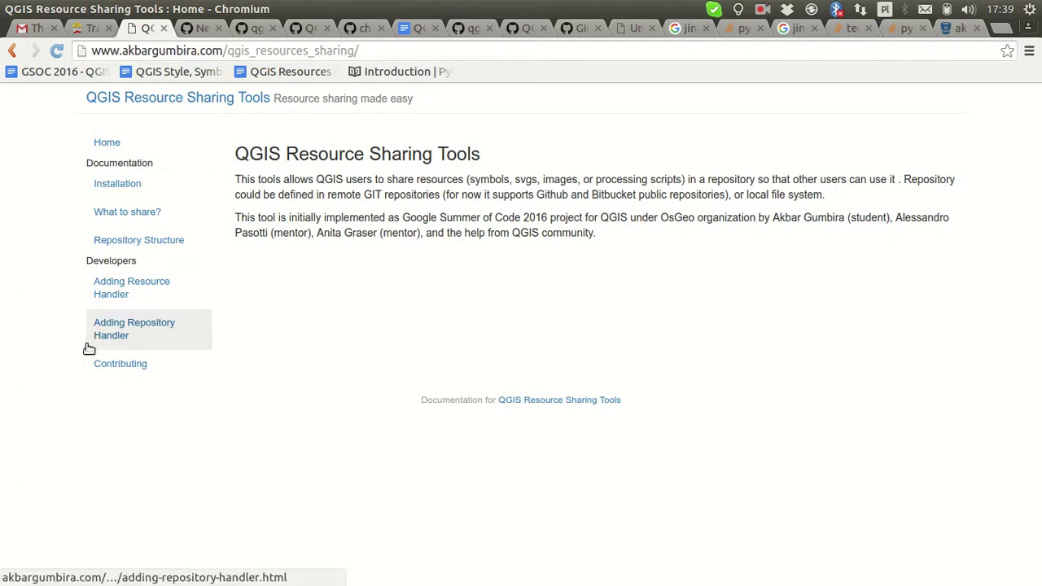
pyautogui.hotkey('alt', 'Tab')
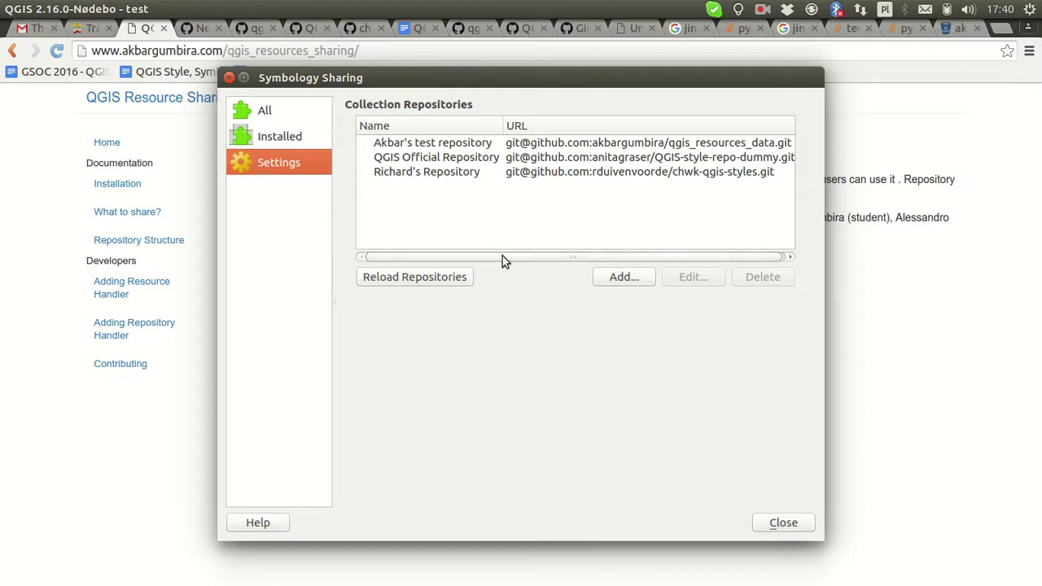
pyautogui.click(761, 11)
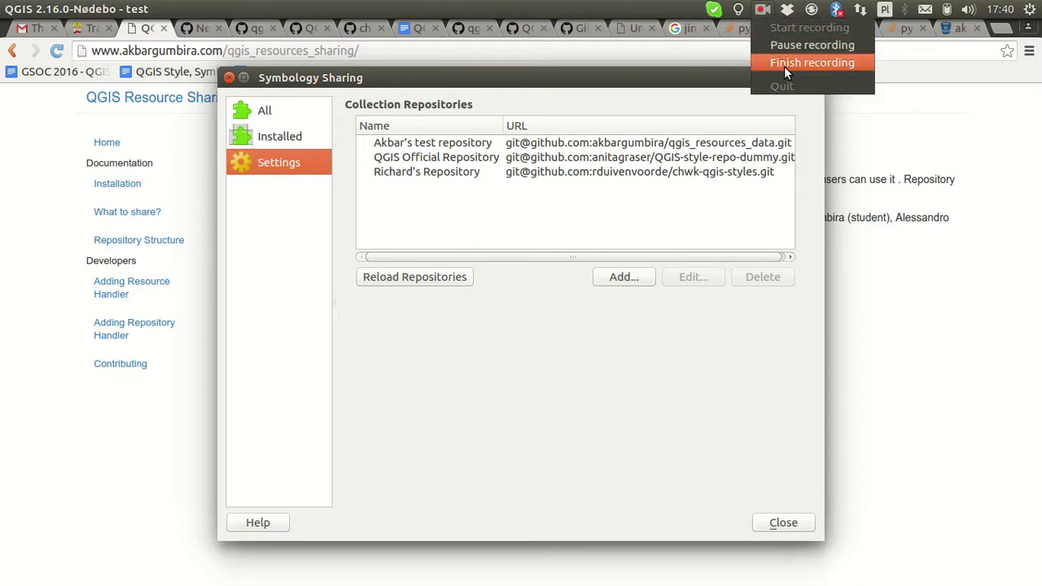